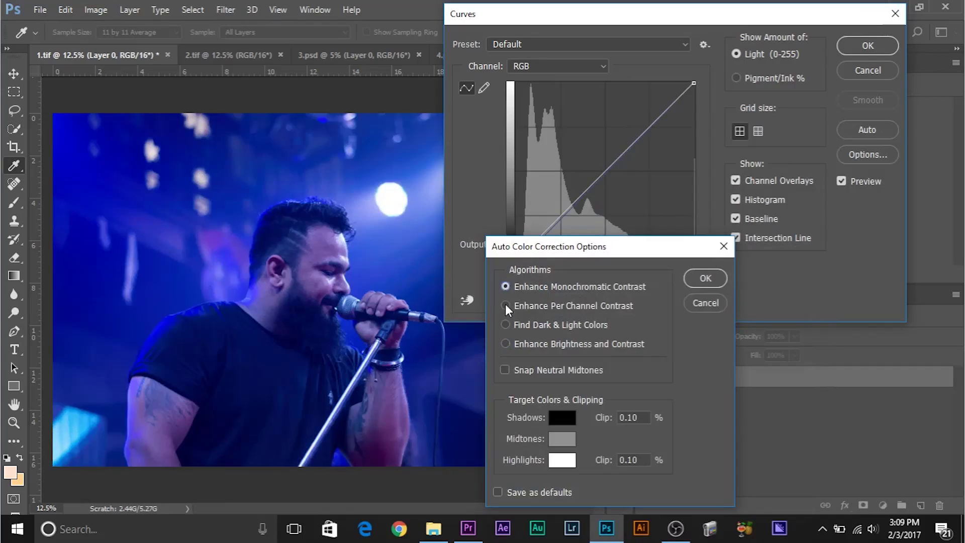
Step: Preview the Enhance Brightness and Contrast, then Find Dark & Light Colors auto corrections on the concert photo
click(505, 343)
click(505, 324)
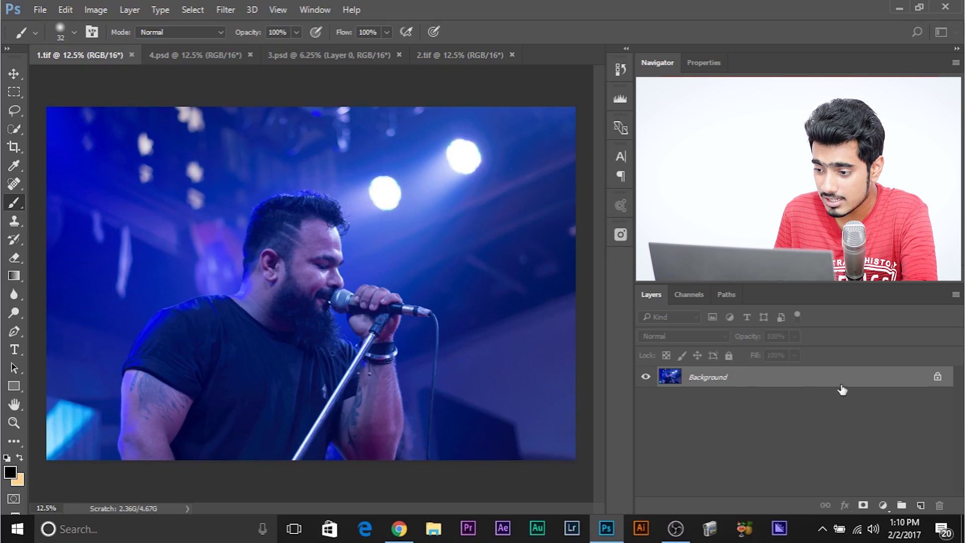
Step: Convert 1.tif's locked Background layer into the editable Layer 0
click(938, 377)
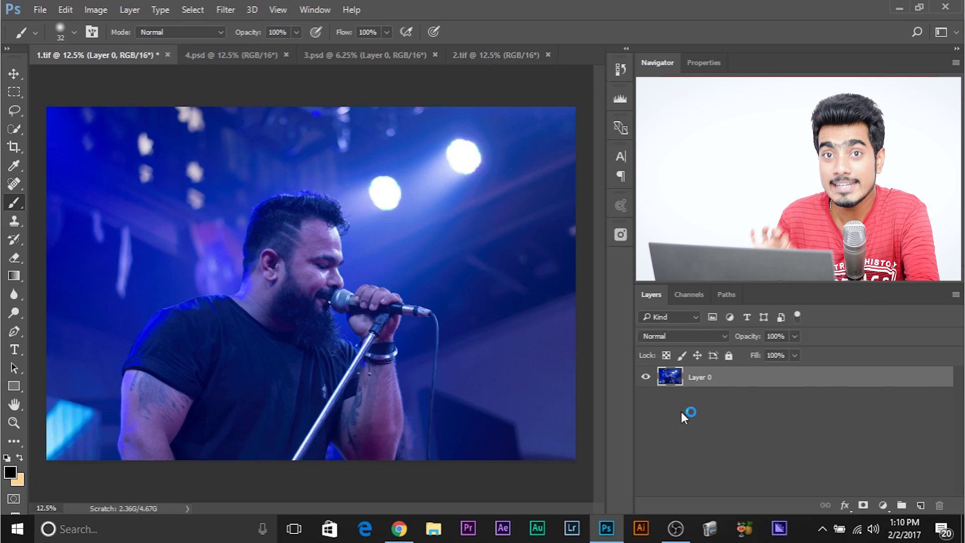
Step: Convert Layer 0 of 1.tif to a Smart Object from its context menu
right_click(736, 375)
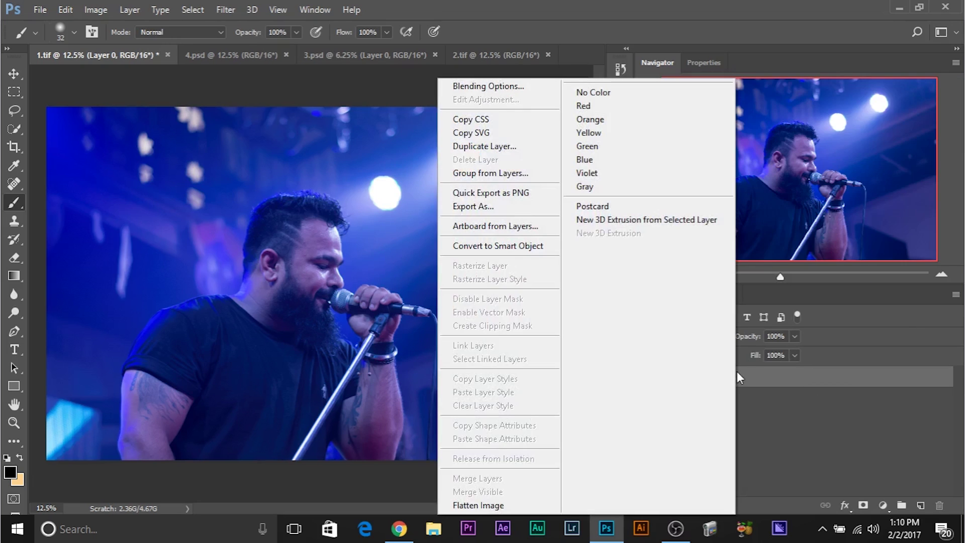
click(504, 247)
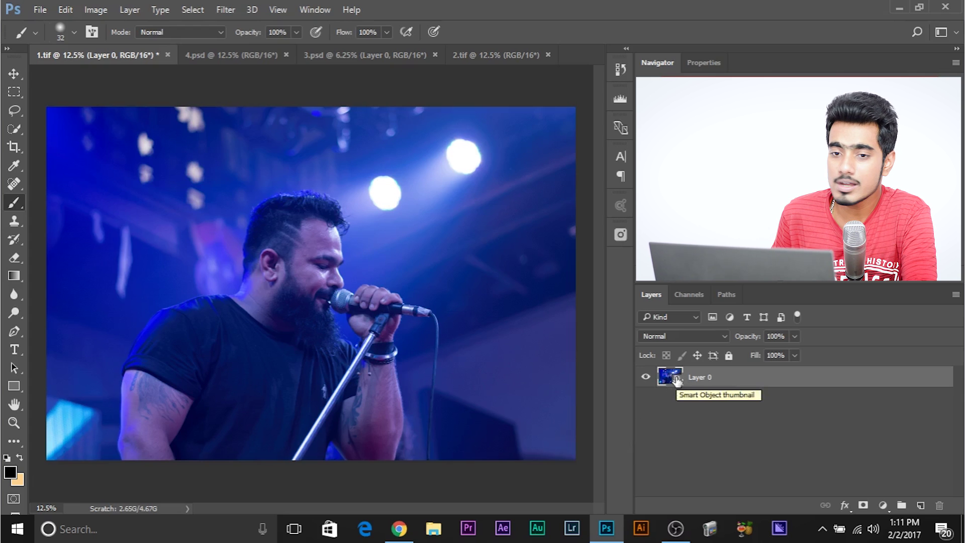
Step: Open Image > Adjustments > Curves, move it off the photo, and show its Auto Color Correction Options
click(94, 10)
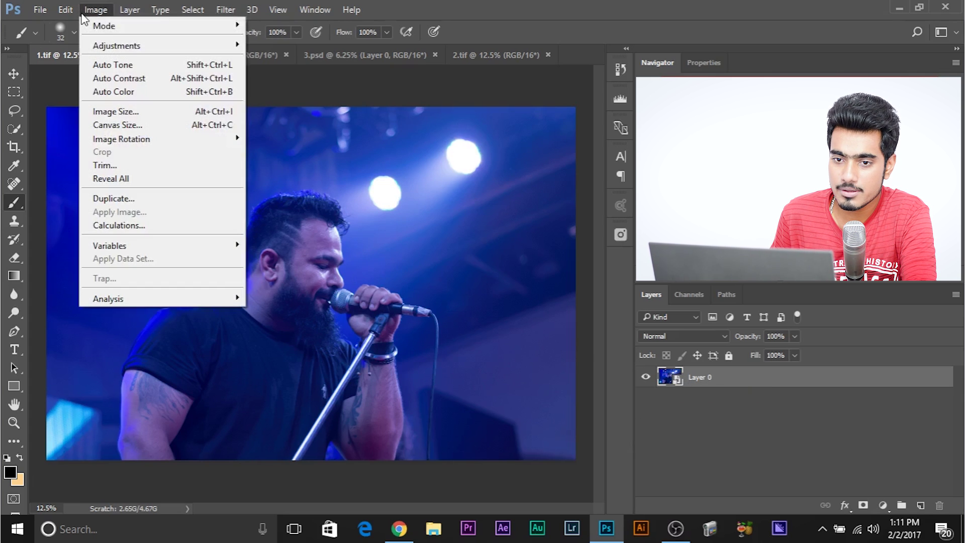
mouse_move(116, 48)
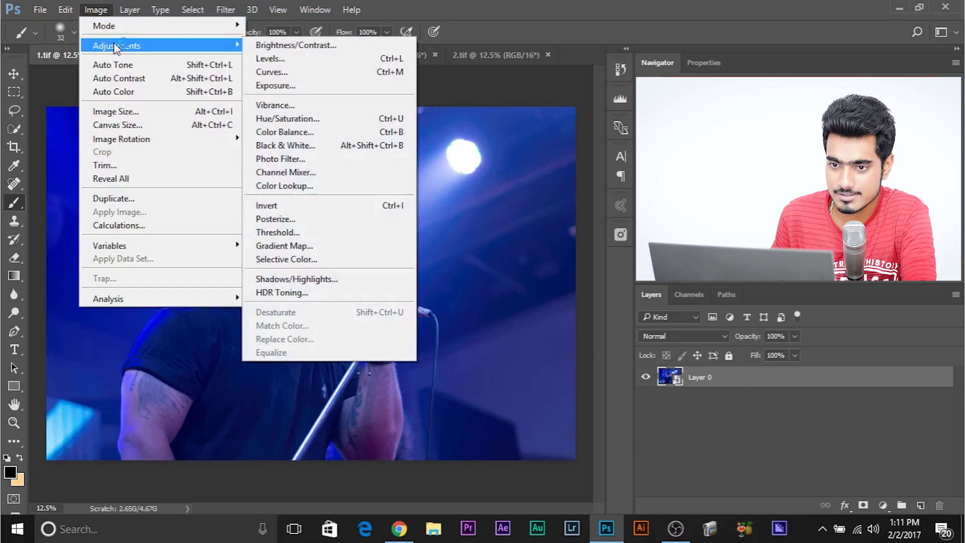
click(268, 71)
drag(337, 76, 496, 105)
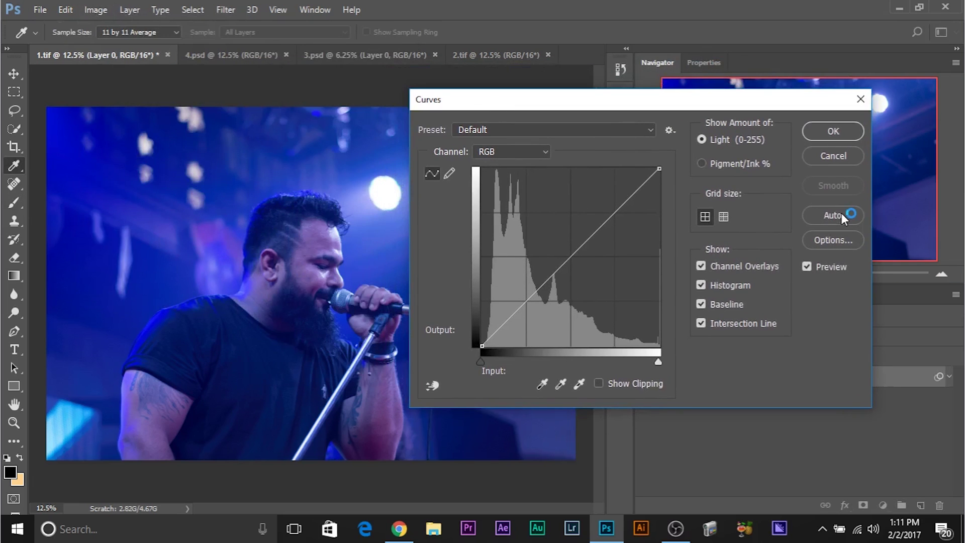
drag(489, 100, 585, 98)
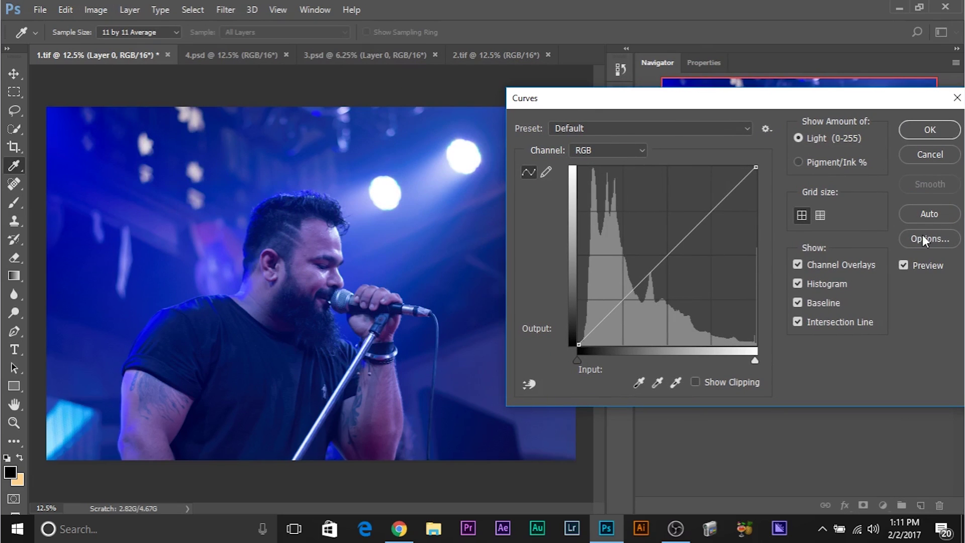
click(926, 238)
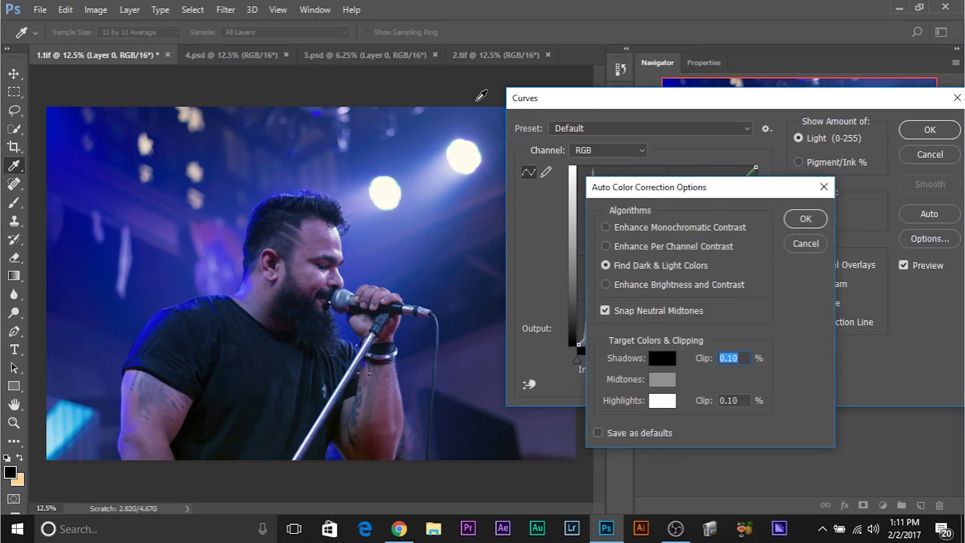
Step: Try the Monochromatic, Per Channel, Find Dark & Light and Brightness and Contrast algorithms in turn
click(604, 227)
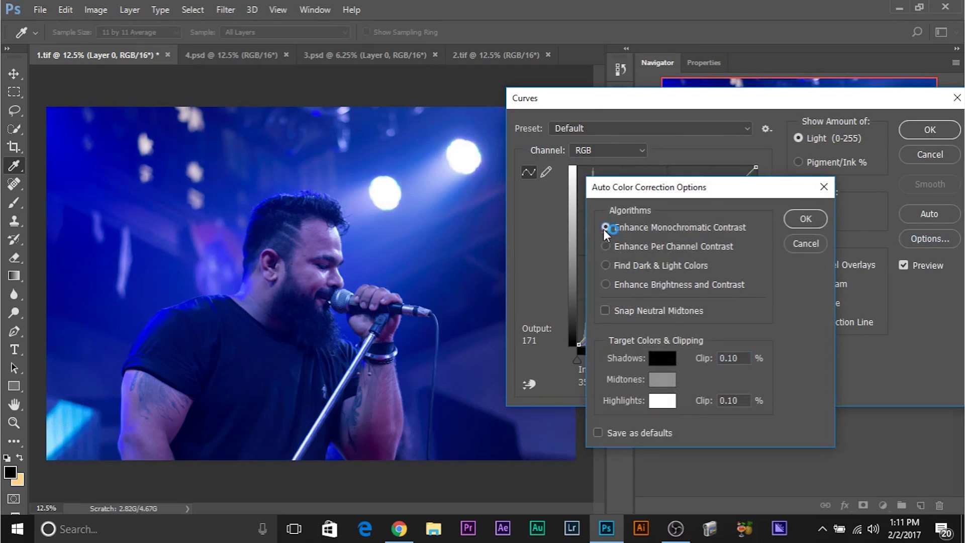
click(605, 246)
click(606, 265)
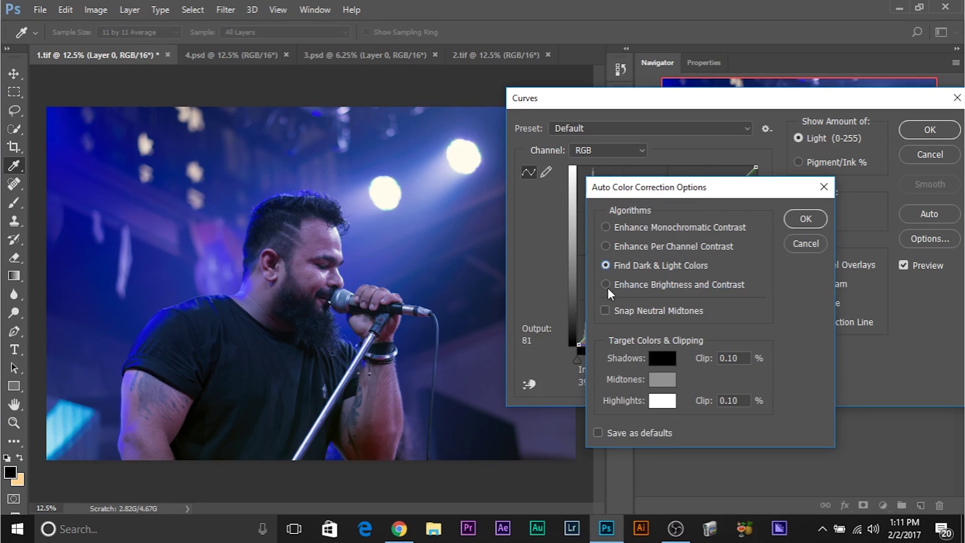
click(606, 286)
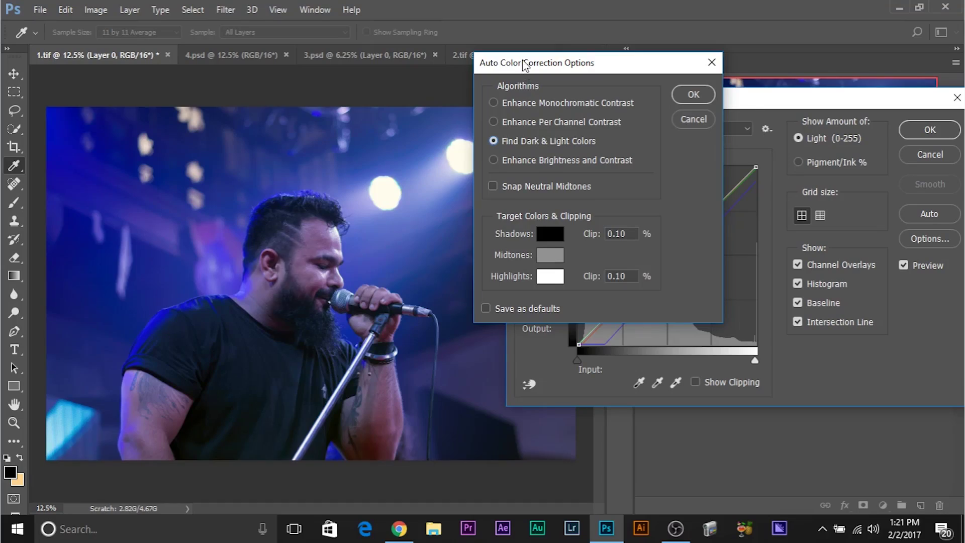
Step: Move the Auto Color Correction Options dialog aside to reveal more of the photo
drag(525, 64, 551, 89)
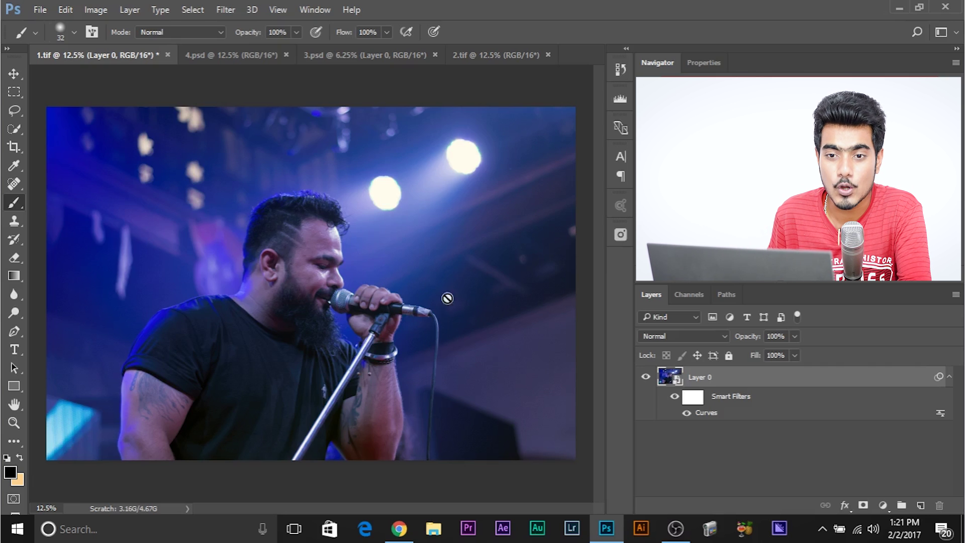
click(96, 10)
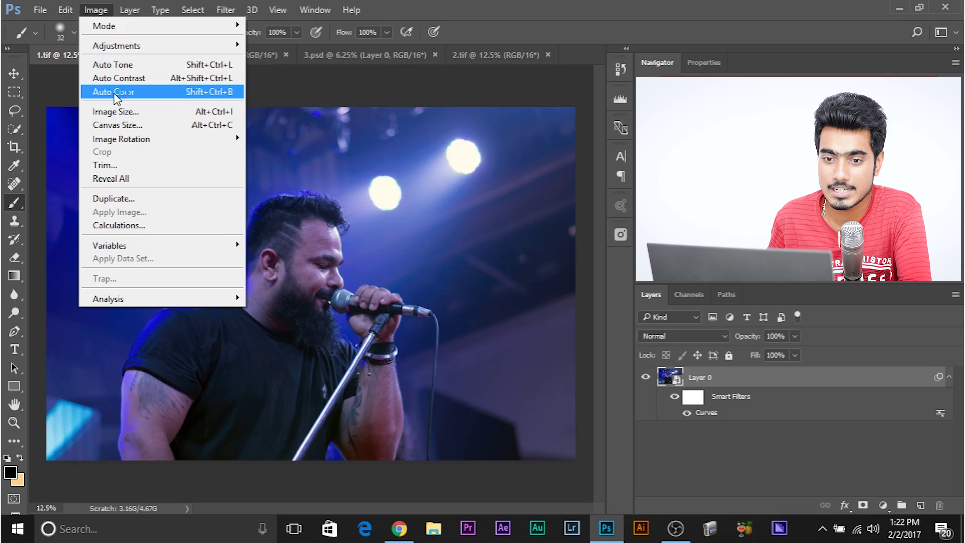
click(104, 7)
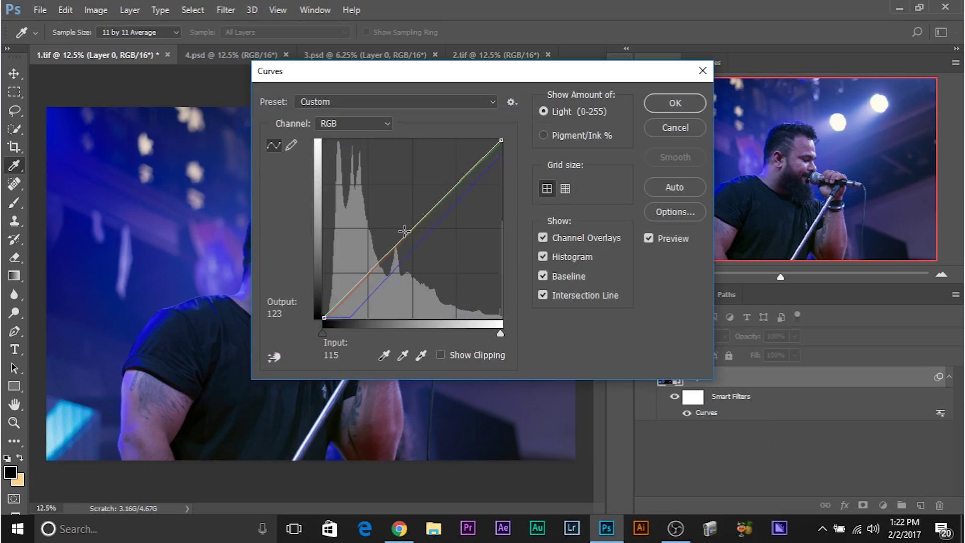
Step: Try raising the Curves midpoint, cancel it, and delete Layer 0's Smart Filters
drag(402, 237, 399, 221)
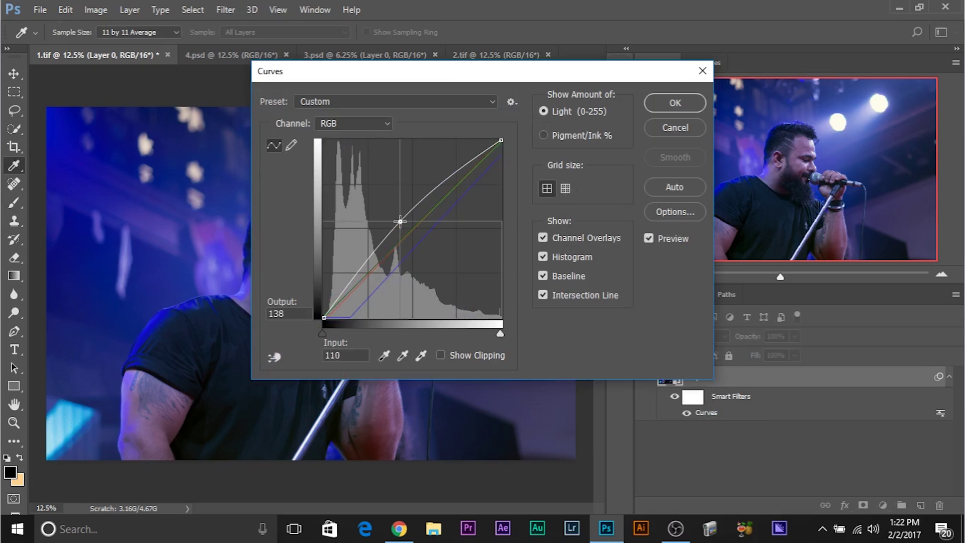
click(686, 131)
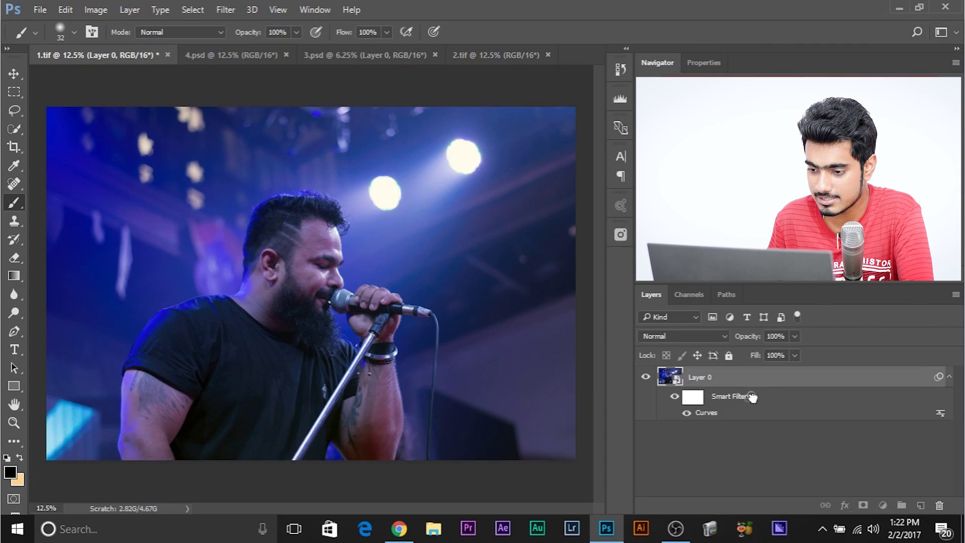
drag(752, 396, 939, 505)
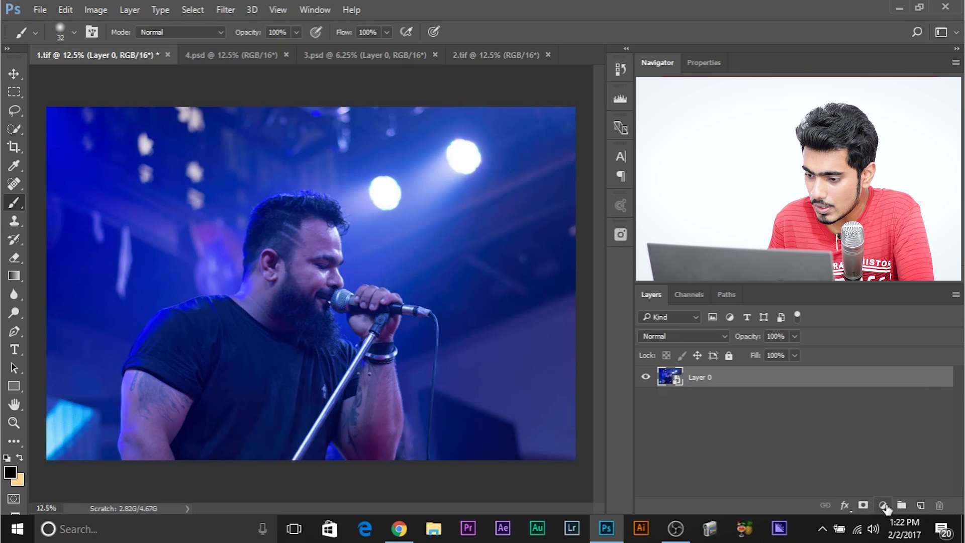
Step: Add a Curves adjustment layer above Layer 0 in the concert photo
click(883, 505)
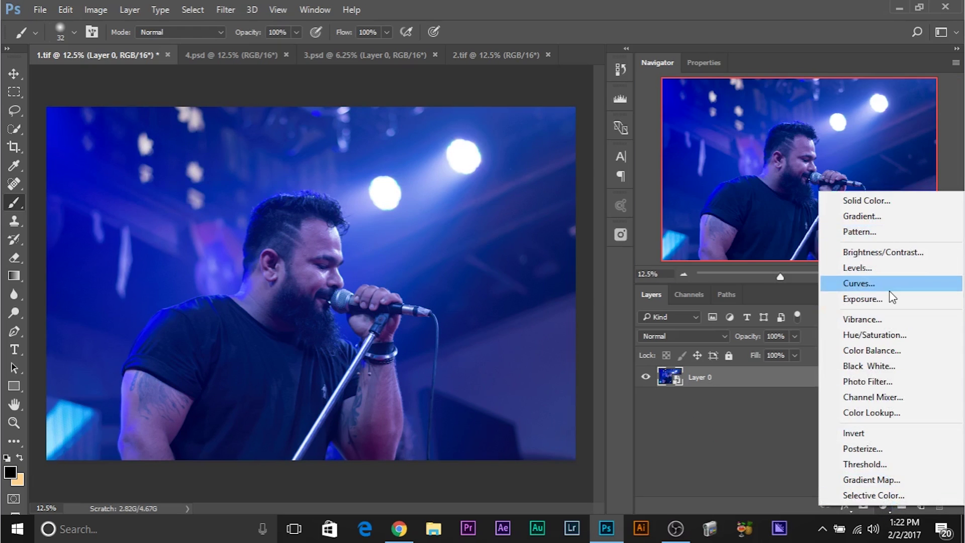
click(887, 284)
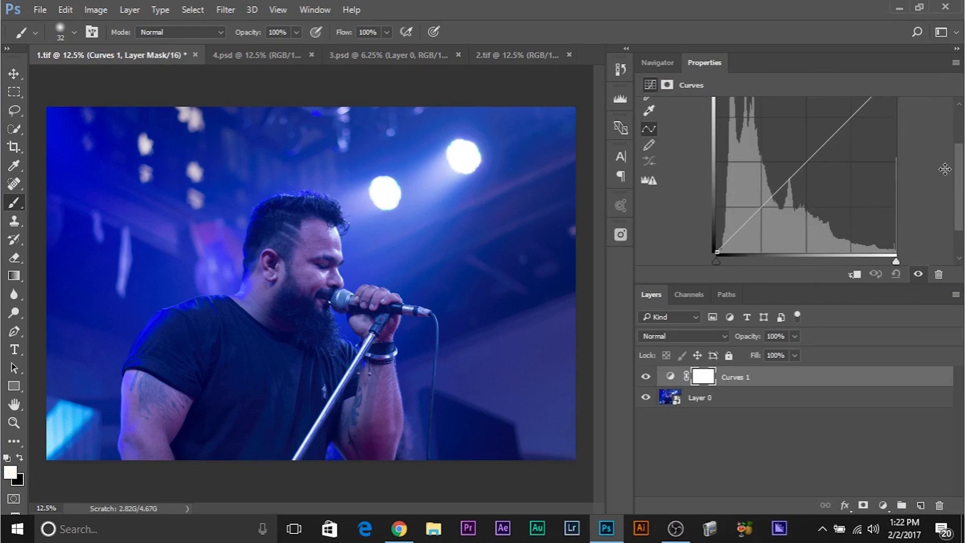
scroll(929, 146, down, 3)
scroll(944, 190, up, 3)
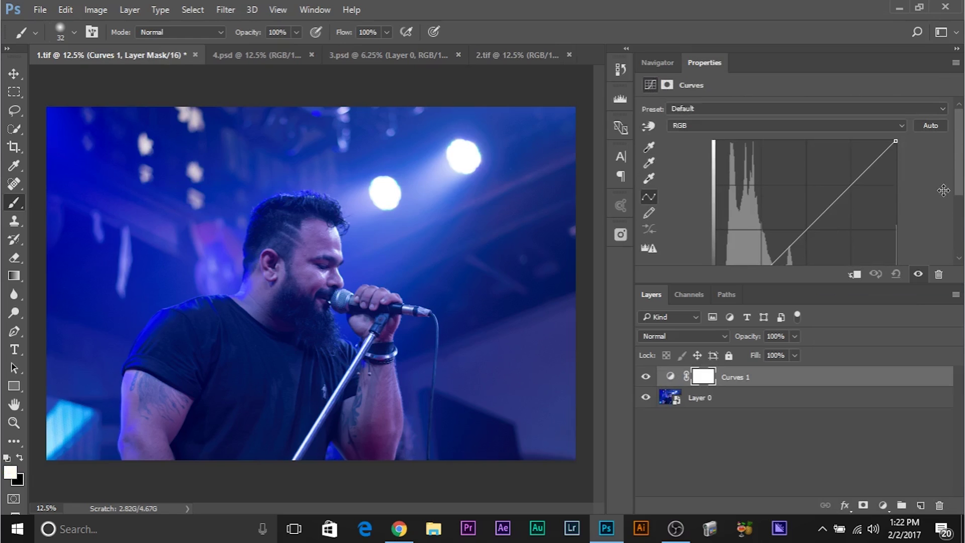
Step: Review the Curves Auto Options and sample a shadow colour, then delete the Curves 1 layer
click(954, 64)
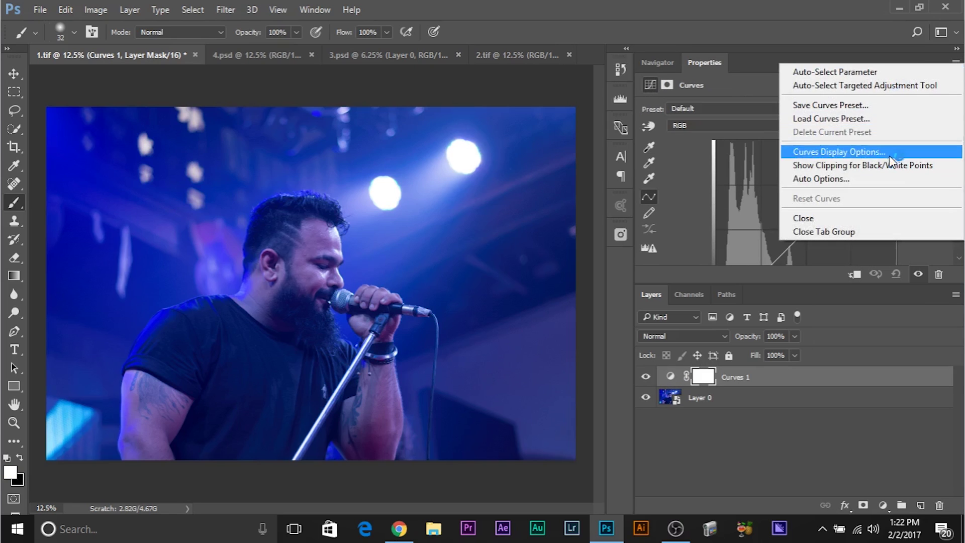
click(745, 179)
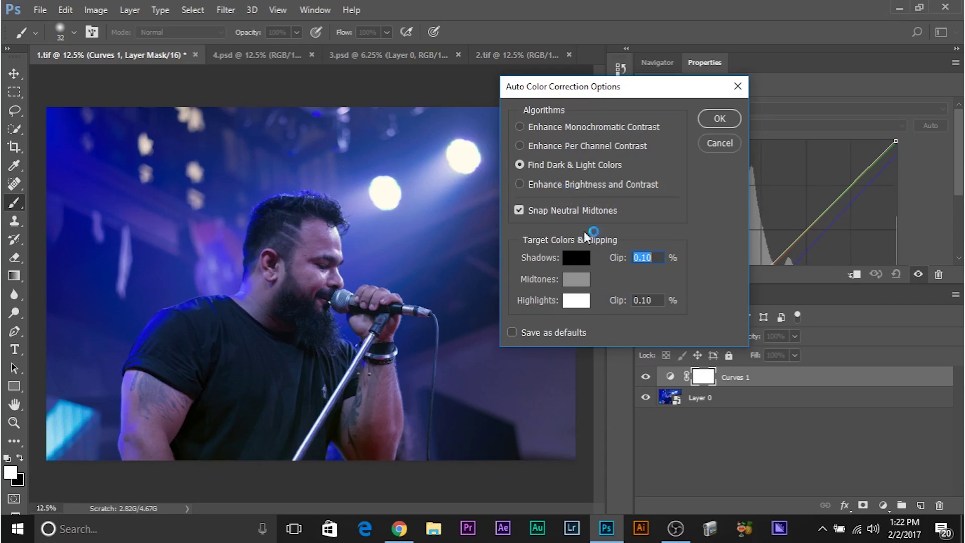
click(576, 258)
click(269, 256)
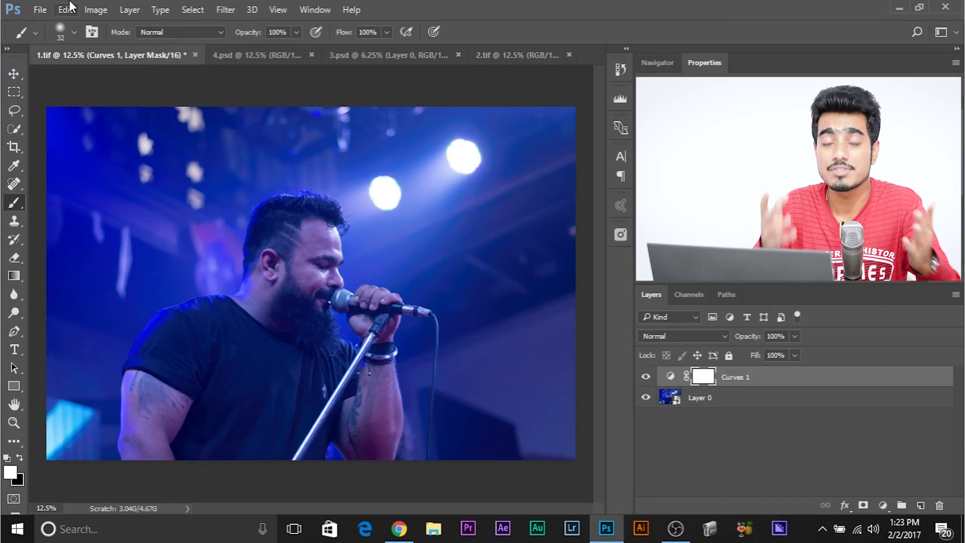
drag(861, 379, 939, 506)
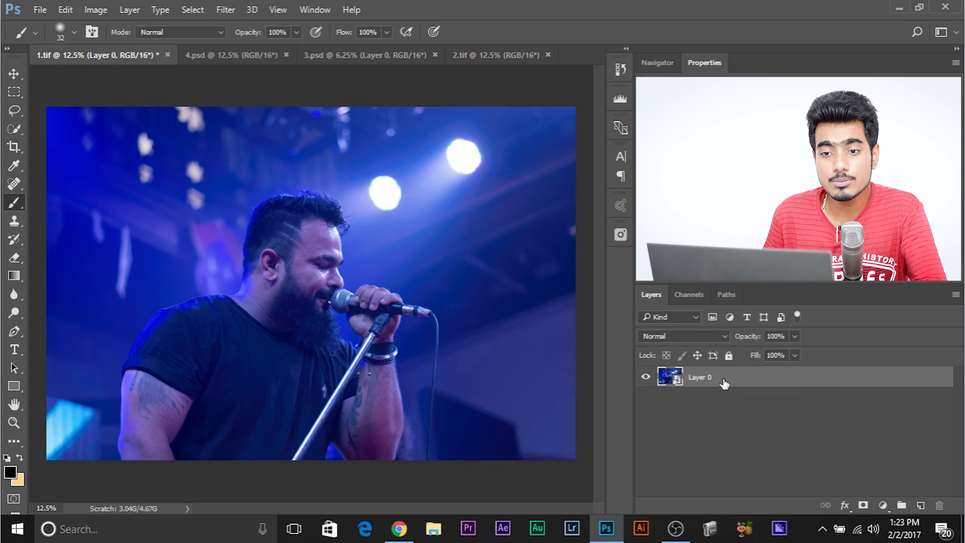
Step: Switch to road photo 4.psd and unlock its Background into Layer 0
click(206, 60)
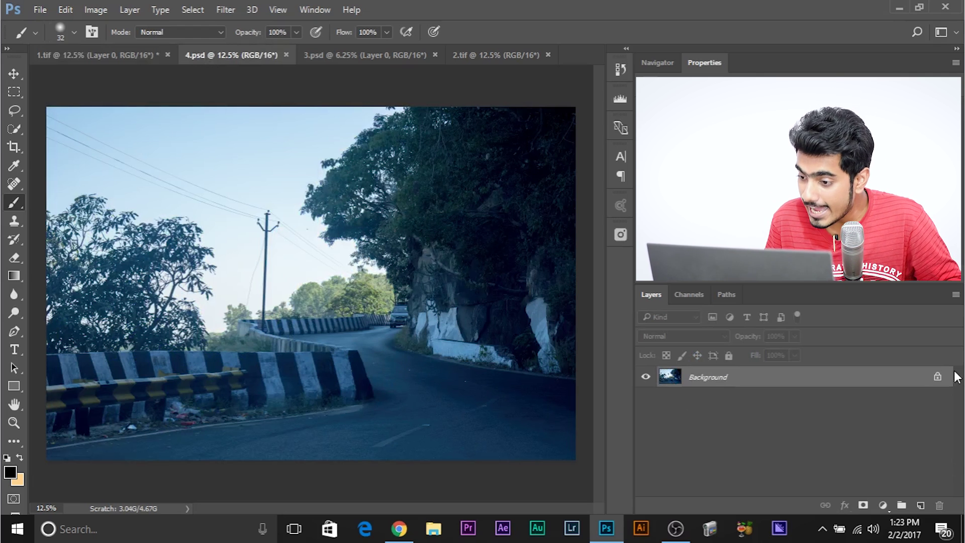
click(939, 377)
right_click(705, 380)
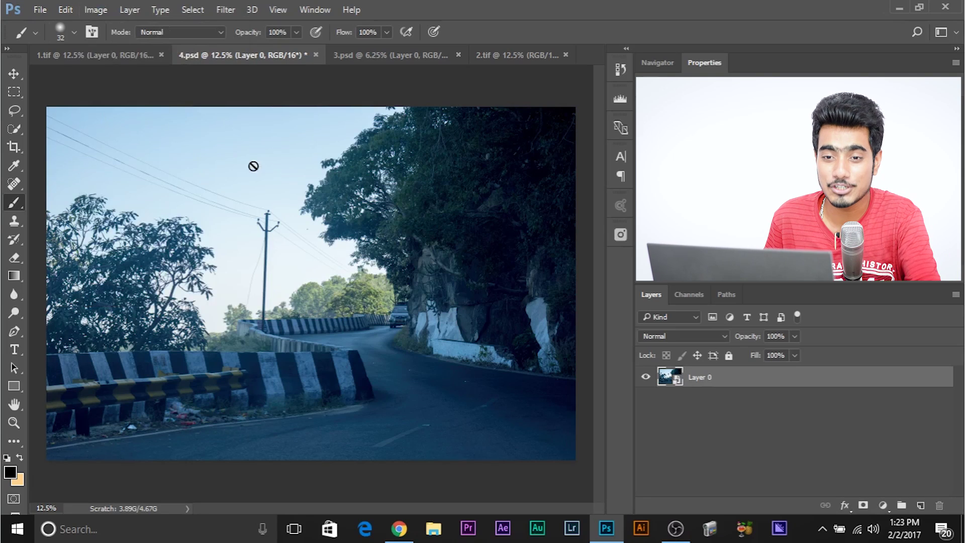
Step: Apply Image > Auto Color to remove 4.psd's blue cast, then switch to fort panorama 3.psd
click(96, 10)
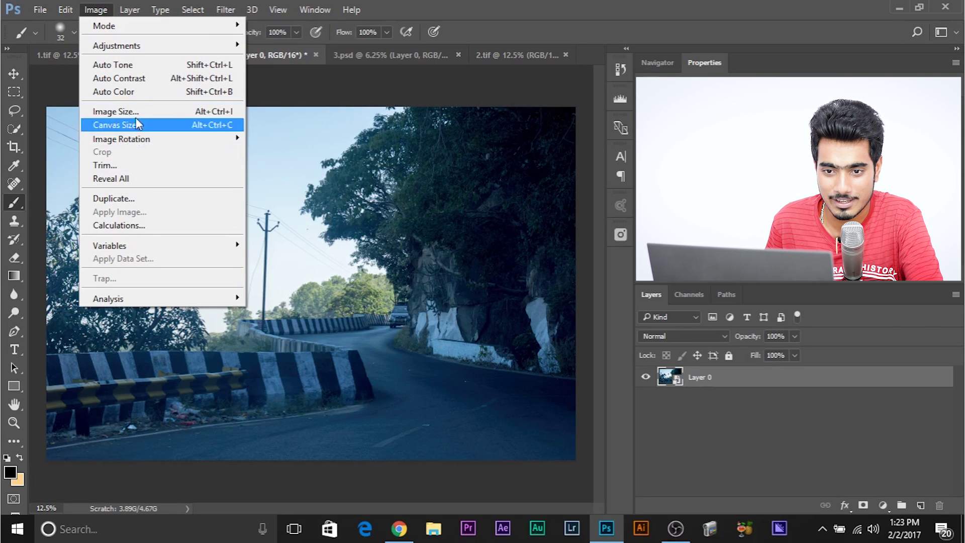
click(128, 92)
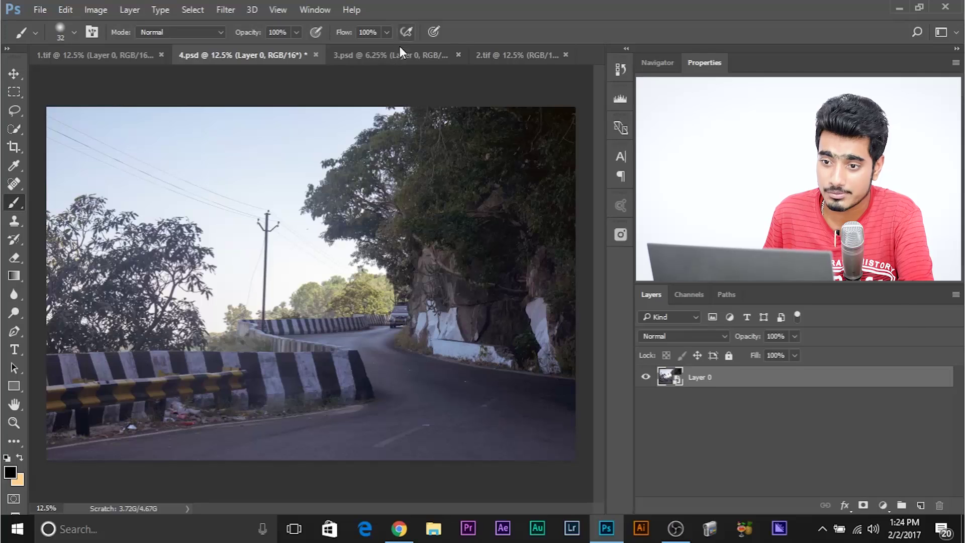
click(399, 54)
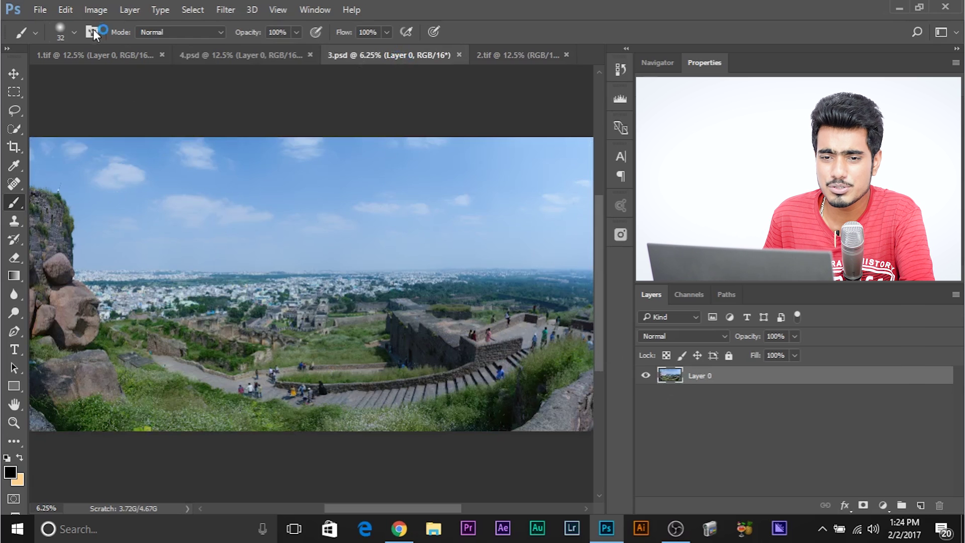
Step: Try Auto Color on 3.psd, undo it with Ctrl+Z, and convert Layer 0 to a Smart Object
click(95, 11)
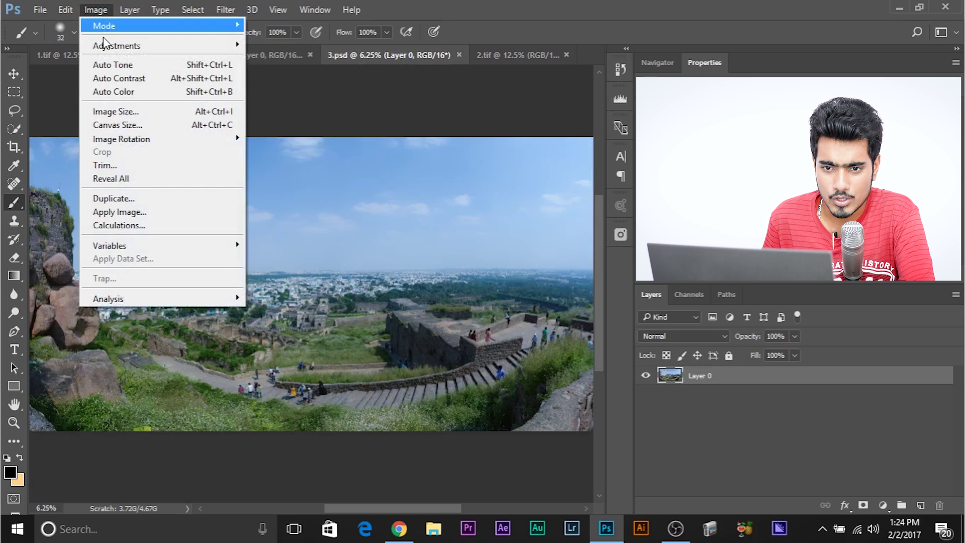
click(161, 92)
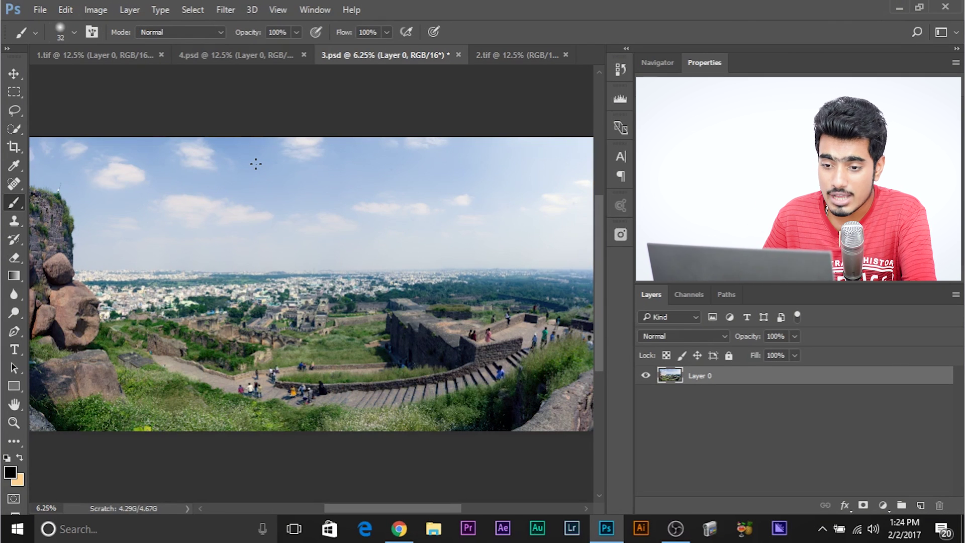
key(ctrl+z)
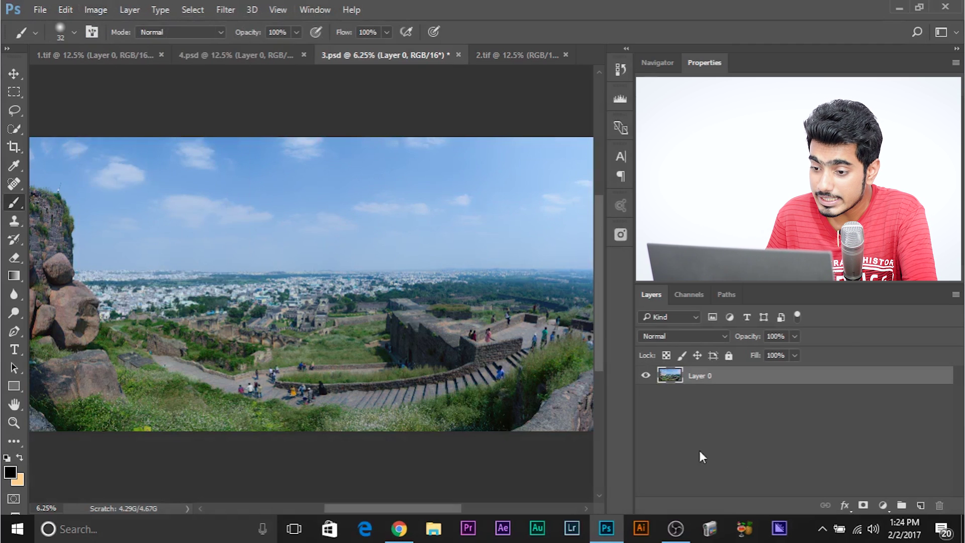
right_click(714, 376)
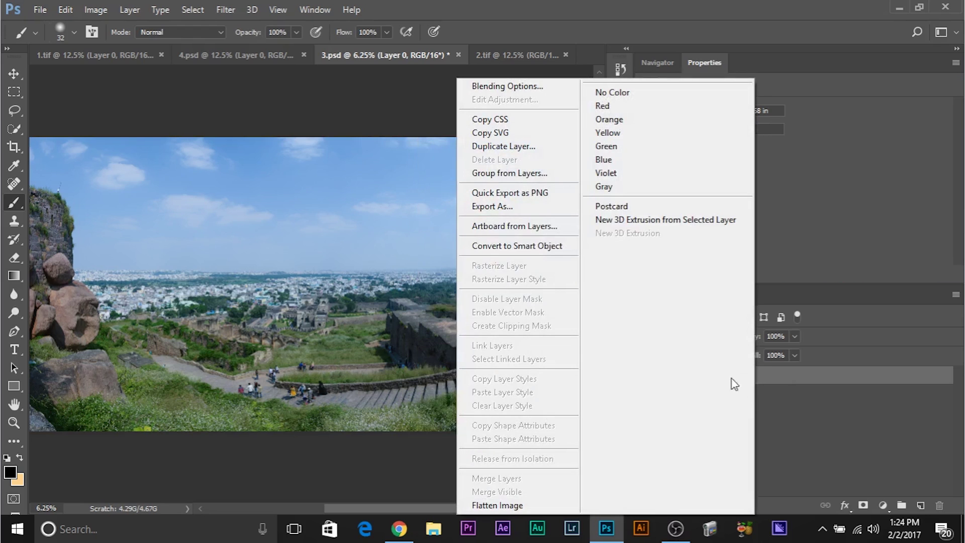
click(541, 249)
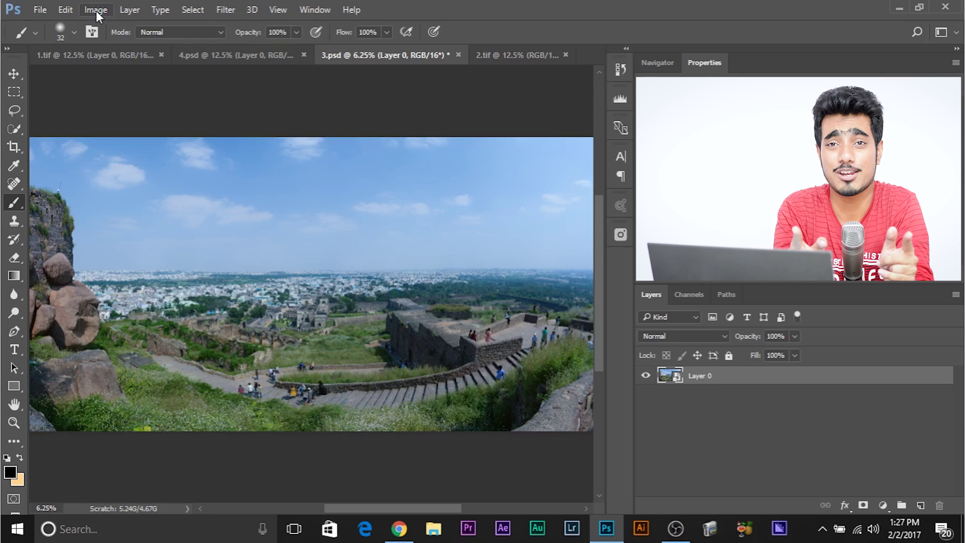
Step: Apply a Curves auto colour correction to the fort panorama with Snap Neutral Midtones turned off
click(96, 11)
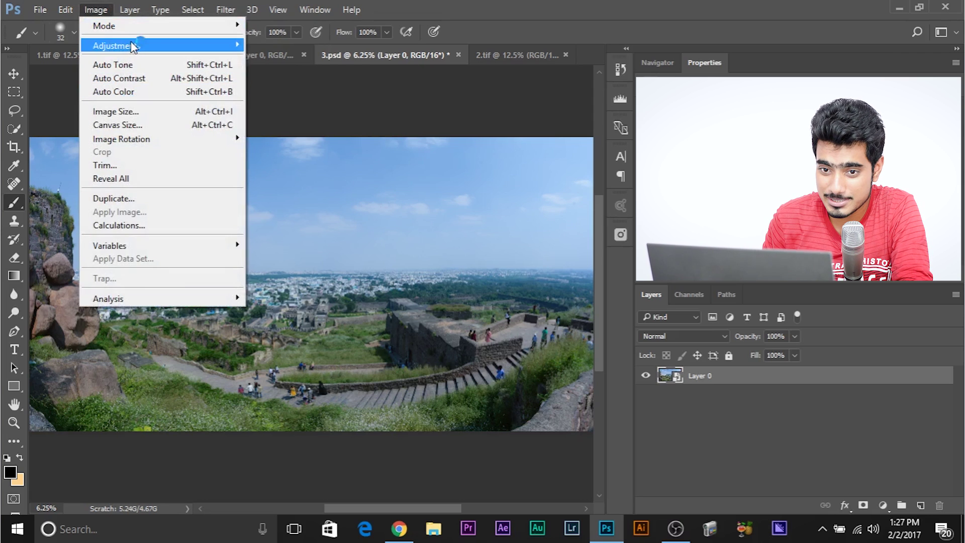
mouse_move(133, 45)
click(271, 72)
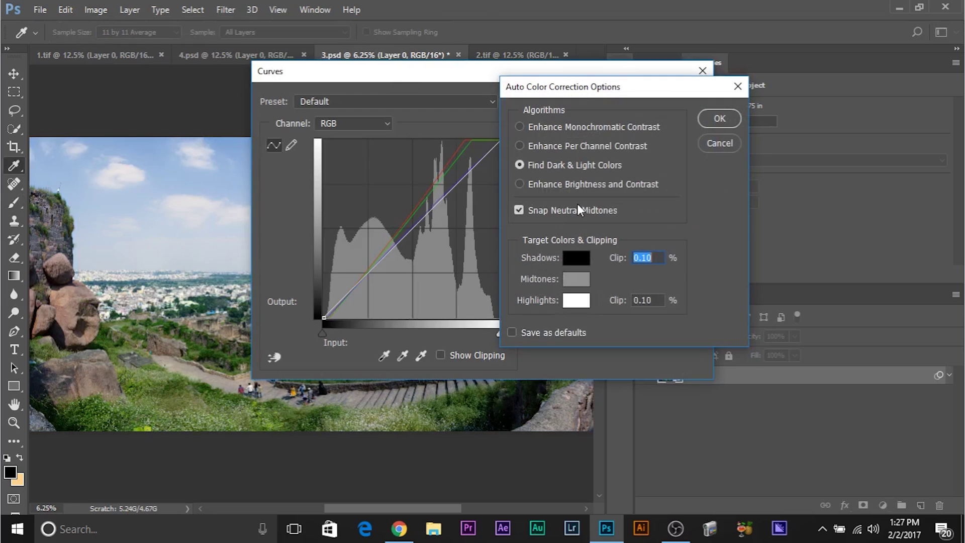
click(521, 210)
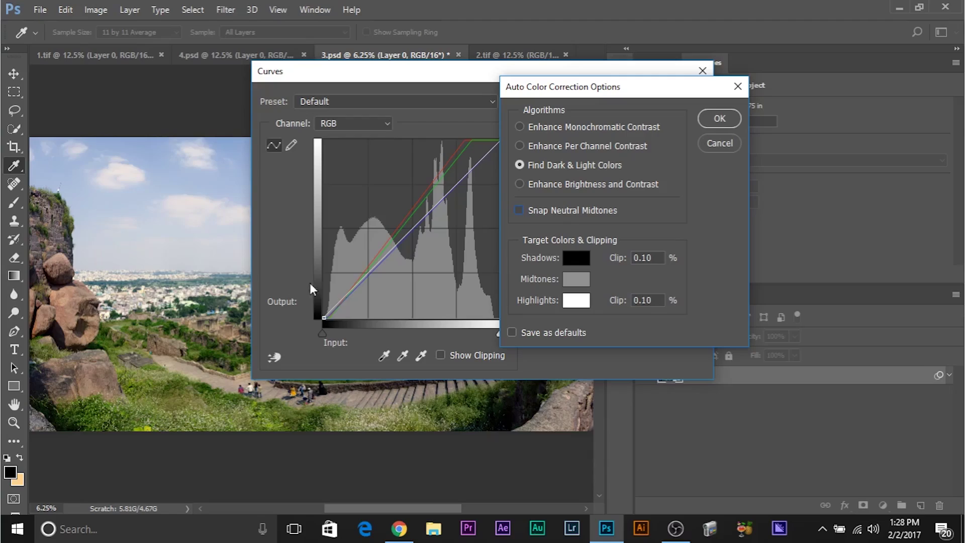
click(706, 119)
Step: Move the Curves window aside, then toggle its preview off and on to compare the correction
drag(372, 75, 523, 22)
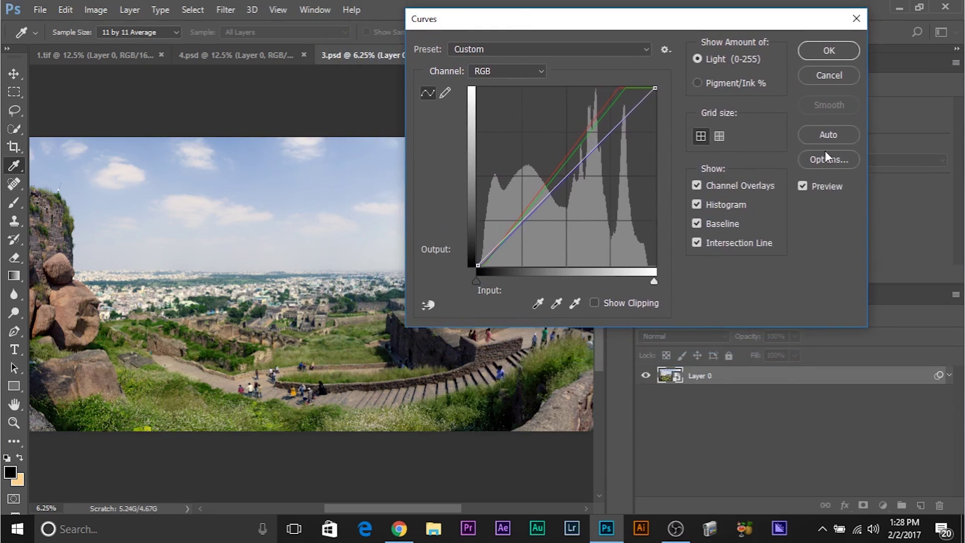
click(803, 186)
click(802, 186)
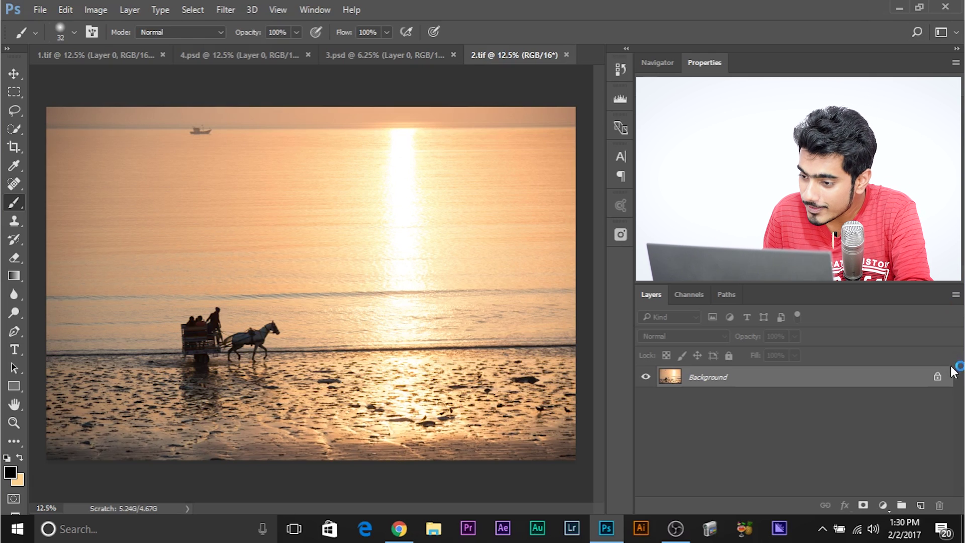
Step: Unlock the sunset photo's Background layer so it becomes Layer 0
click(941, 377)
right_click(788, 375)
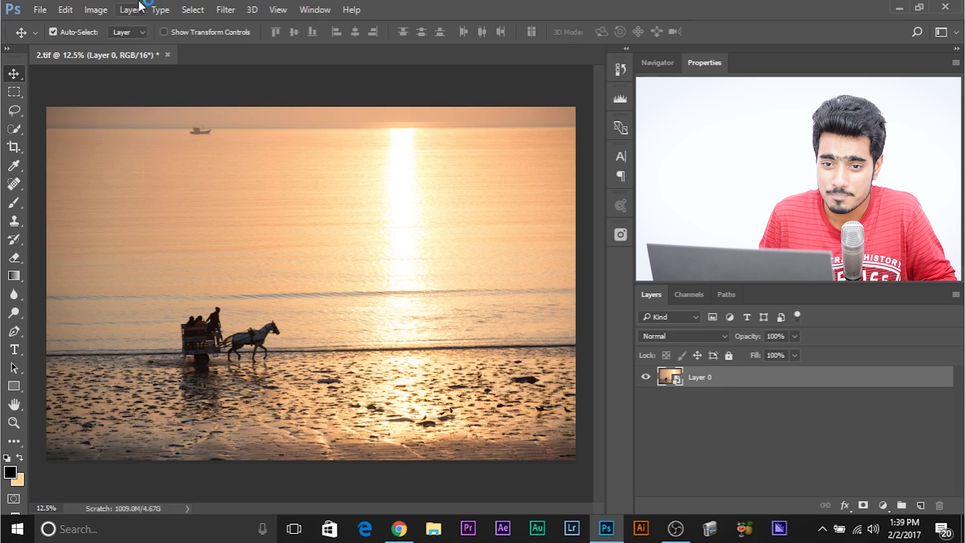
click(101, 11)
Step: Open the sunset photo's Curves auto colour options and pick near-black 302828 as the shadow target
mouse_move(129, 45)
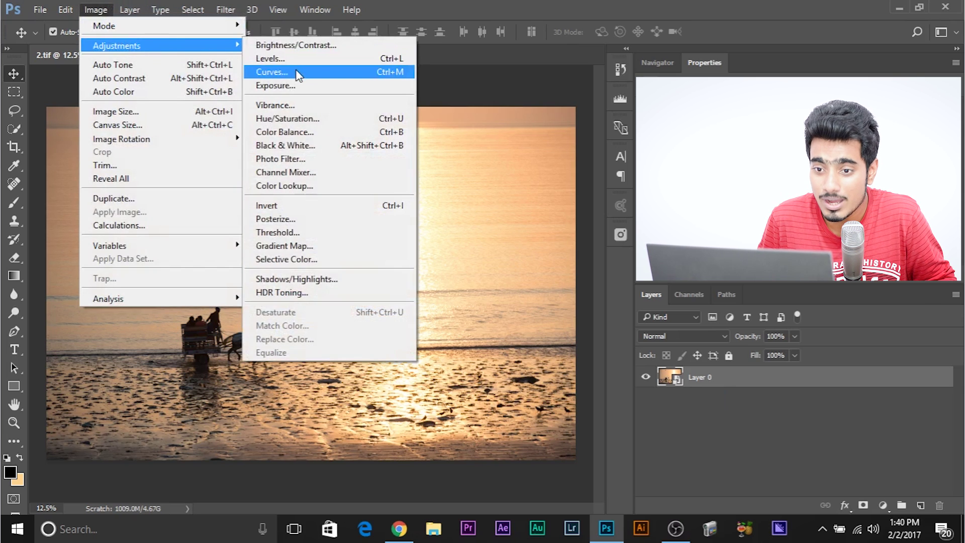
click(297, 73)
click(827, 157)
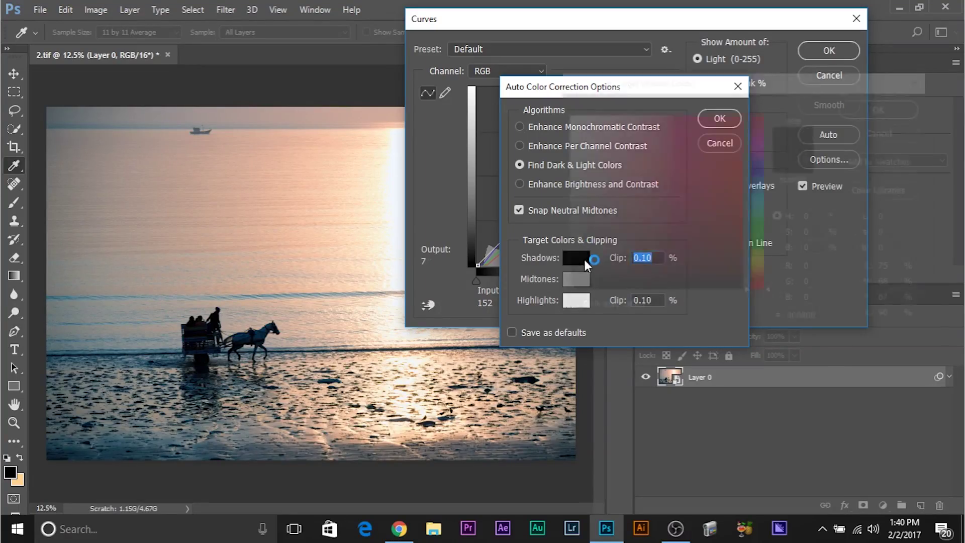
click(648, 237)
click(593, 259)
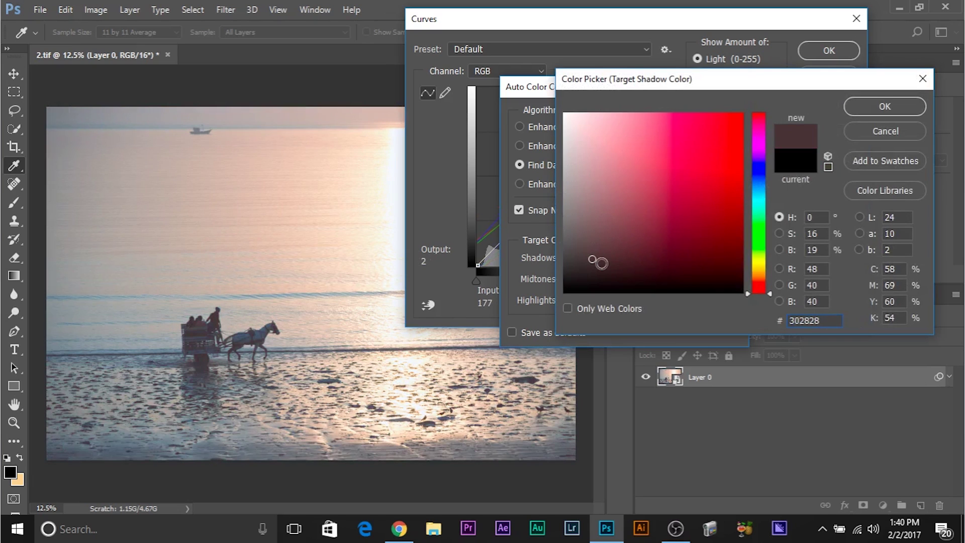
Step: Set the auto colour shadow target to pure black 000000
click(566, 224)
drag(564, 233, 558, 321)
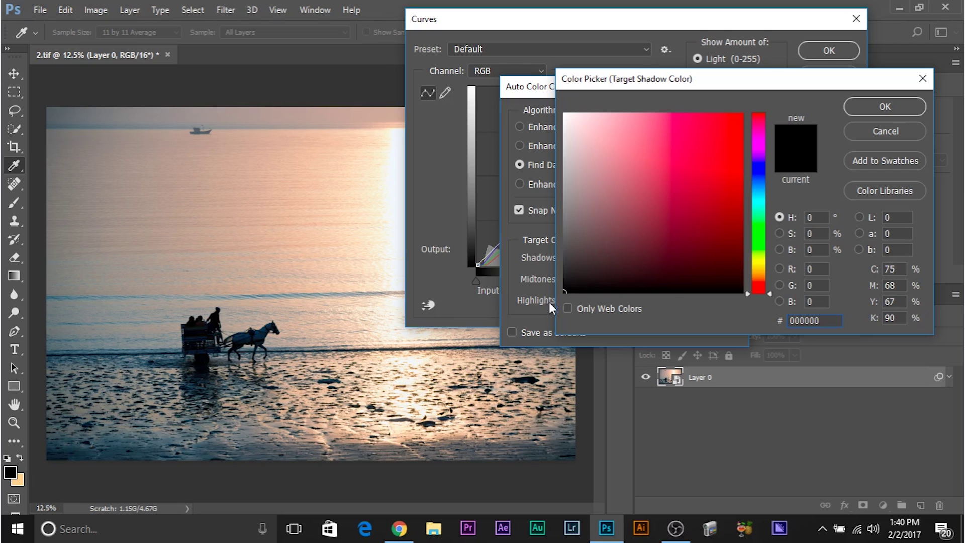
drag(566, 265, 569, 258)
click(653, 265)
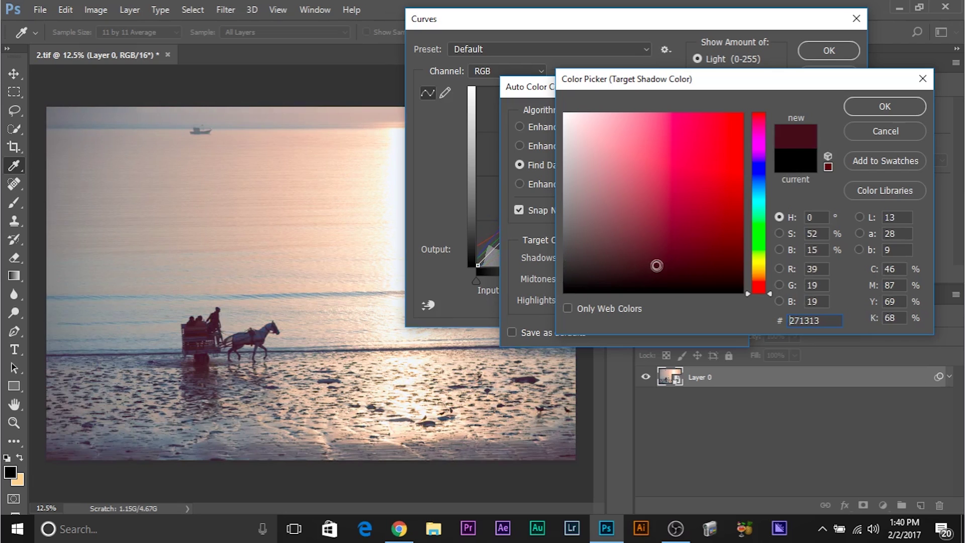
click(680, 242)
click(719, 234)
click(720, 238)
click(759, 243)
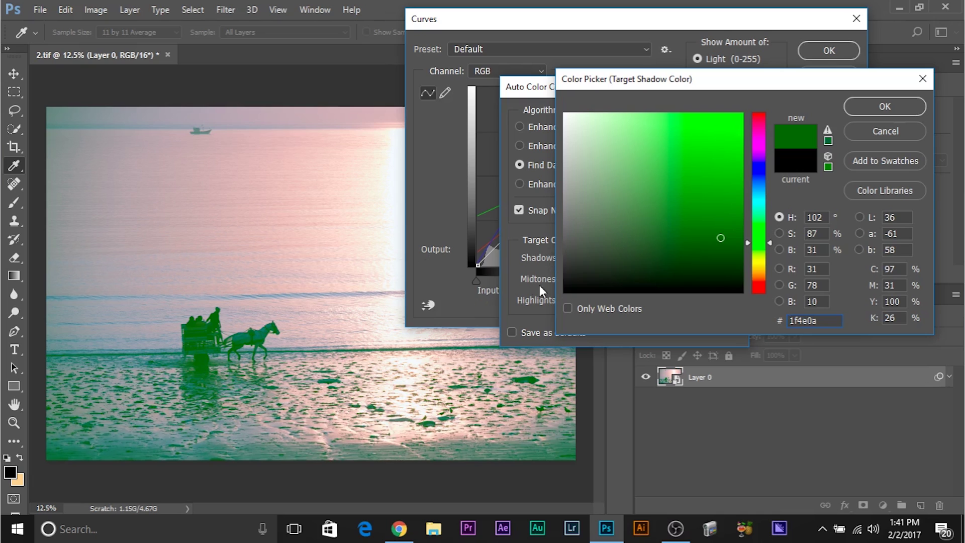
drag(603, 274, 565, 291)
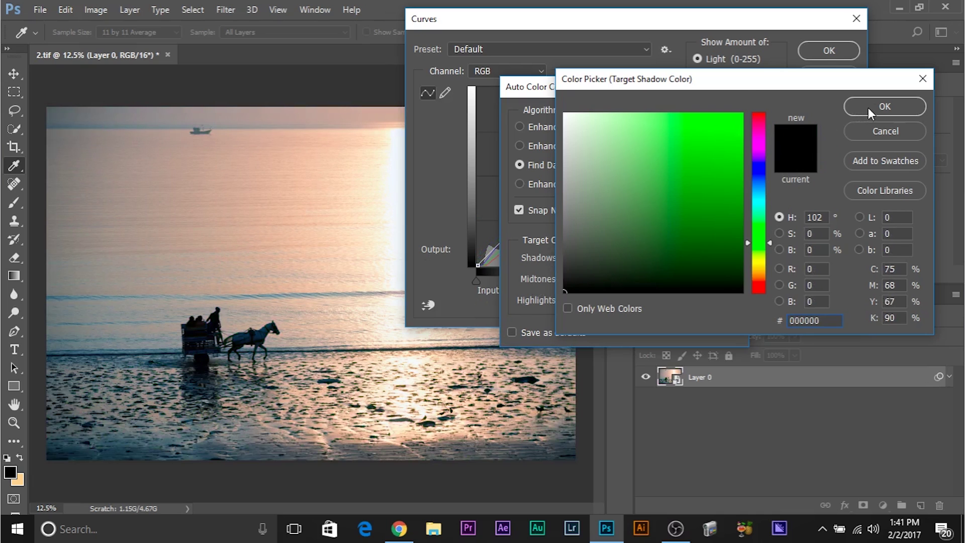
click(867, 107)
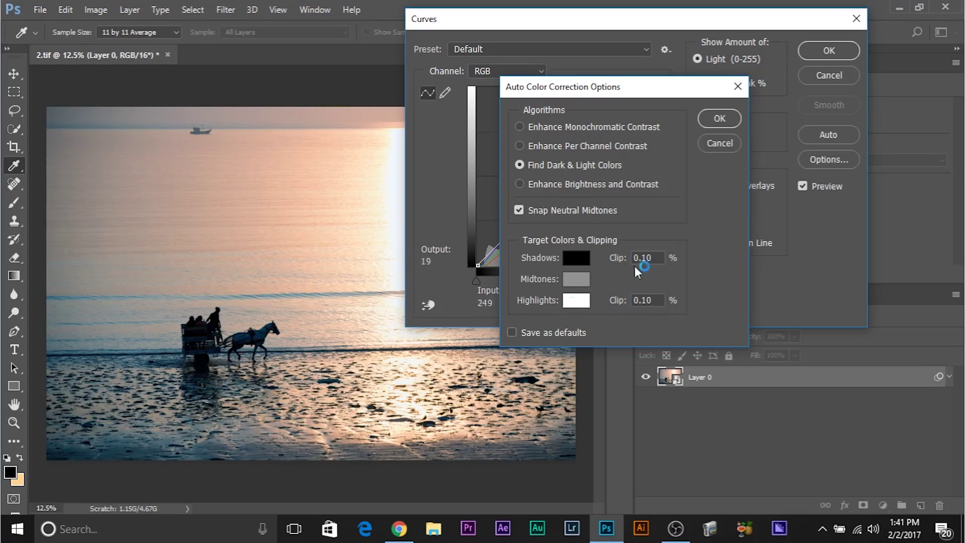
Step: Set the highlight target colour to pure white ffffff
click(565, 305)
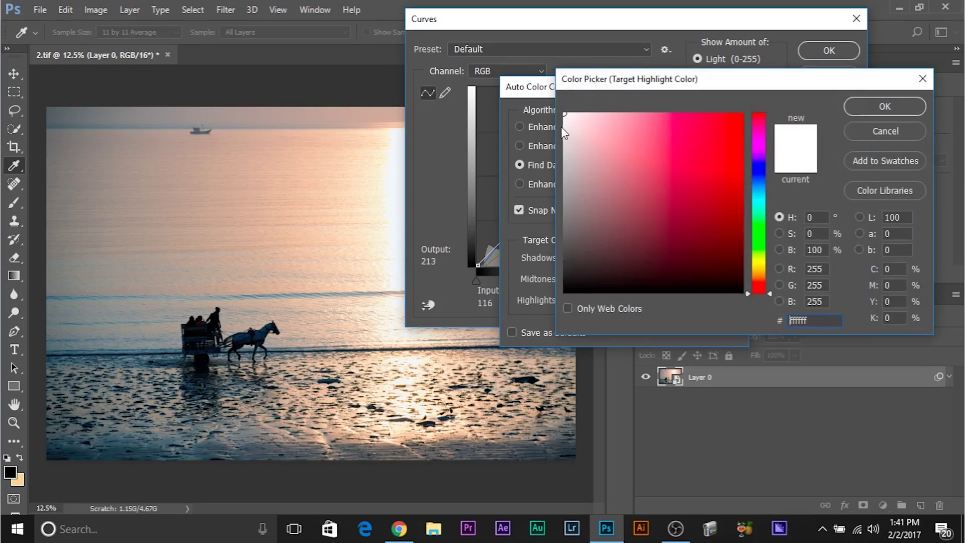
click(563, 121)
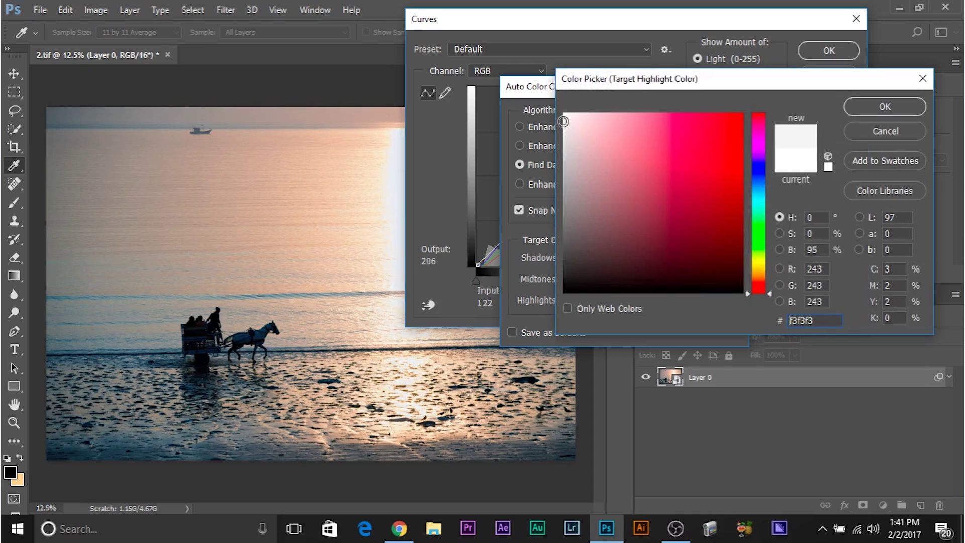
drag(563, 121, 554, 101)
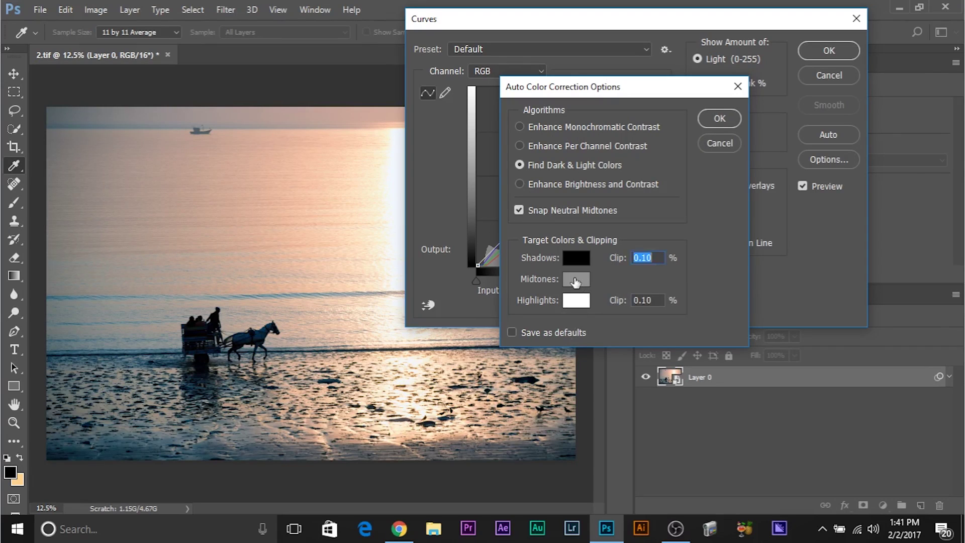
click(576, 279)
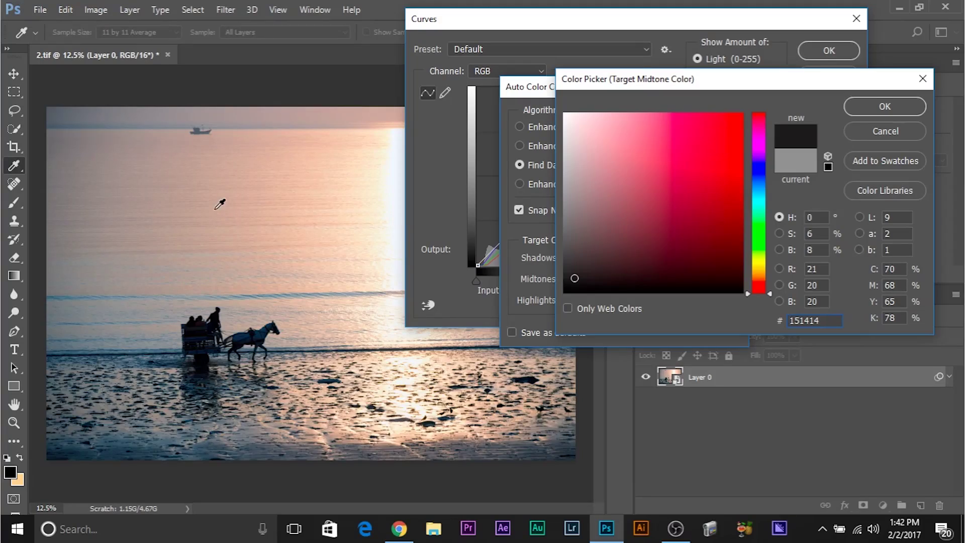
Step: Sample the sunset sky until the midtone target is warm orange caad79, then confirm it
click(215, 209)
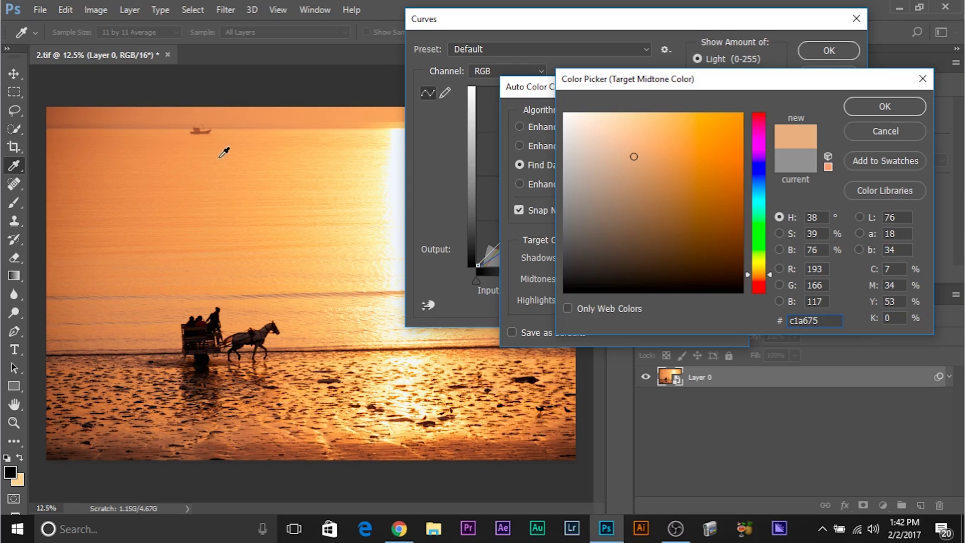
click(135, 212)
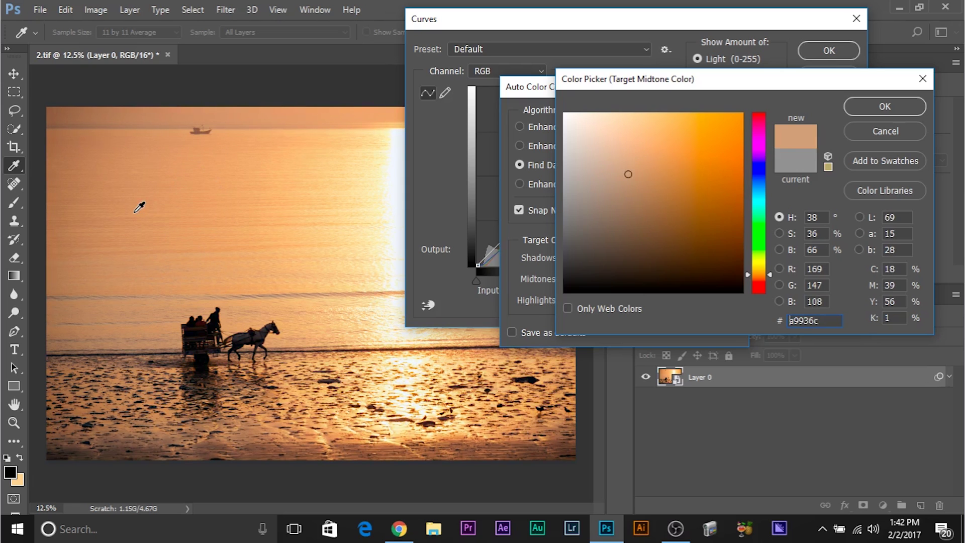
click(222, 282)
click(318, 242)
click(277, 234)
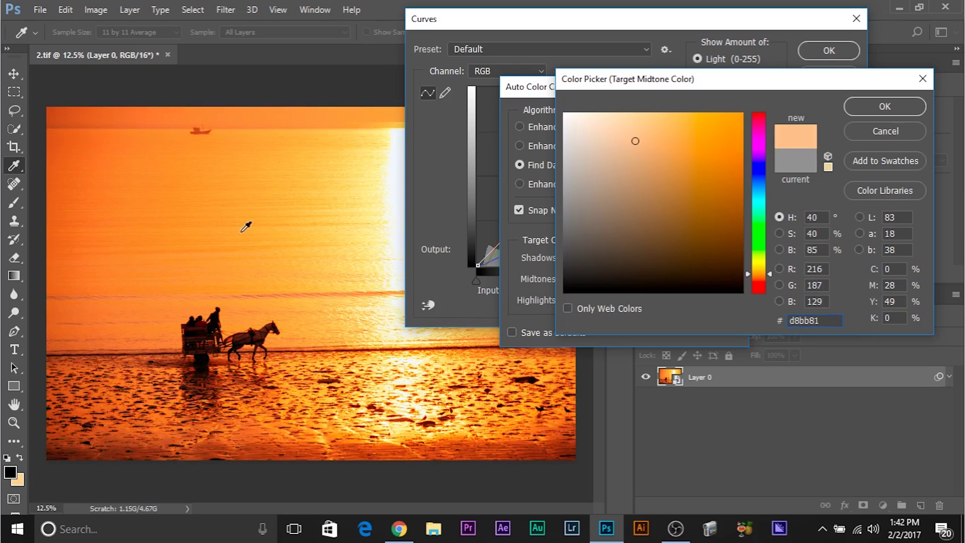
click(220, 204)
click(227, 216)
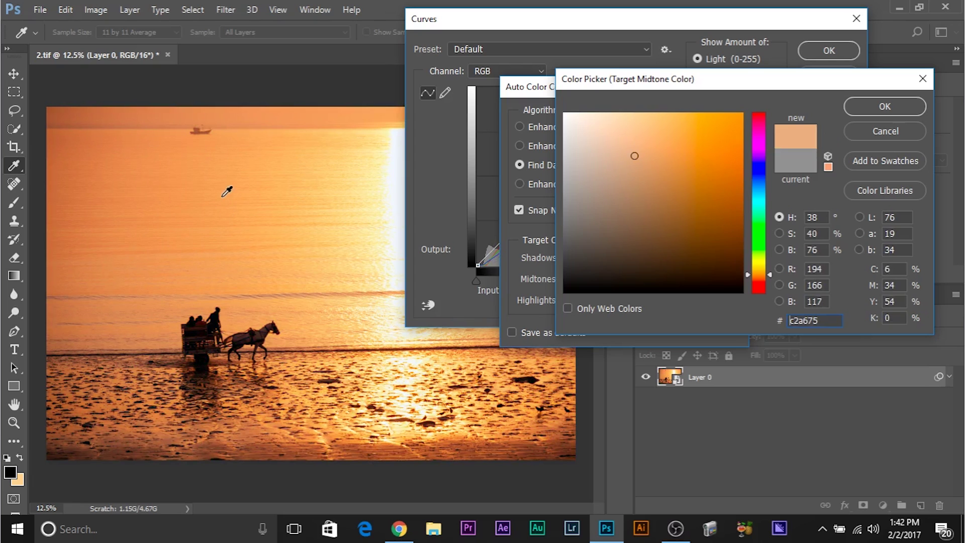
click(222, 208)
click(175, 204)
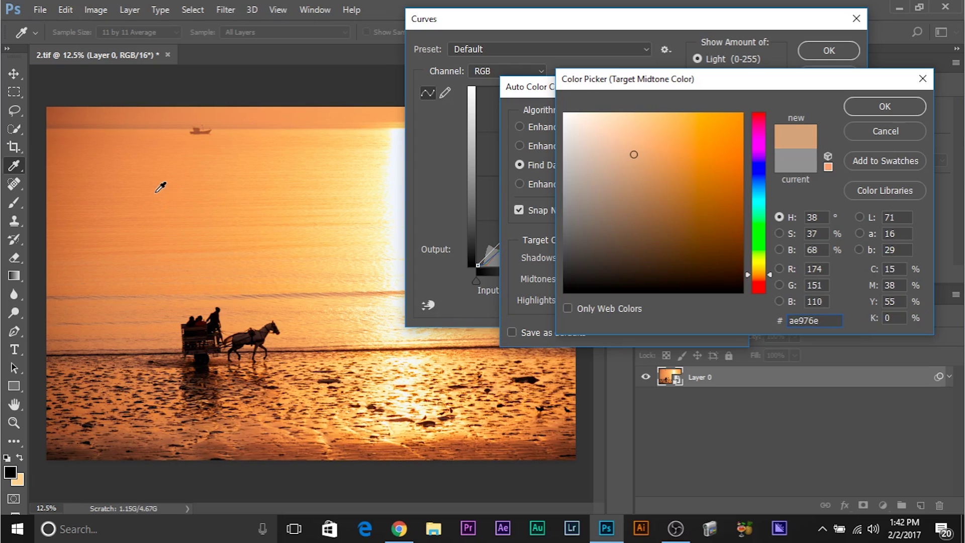
click(119, 195)
click(243, 202)
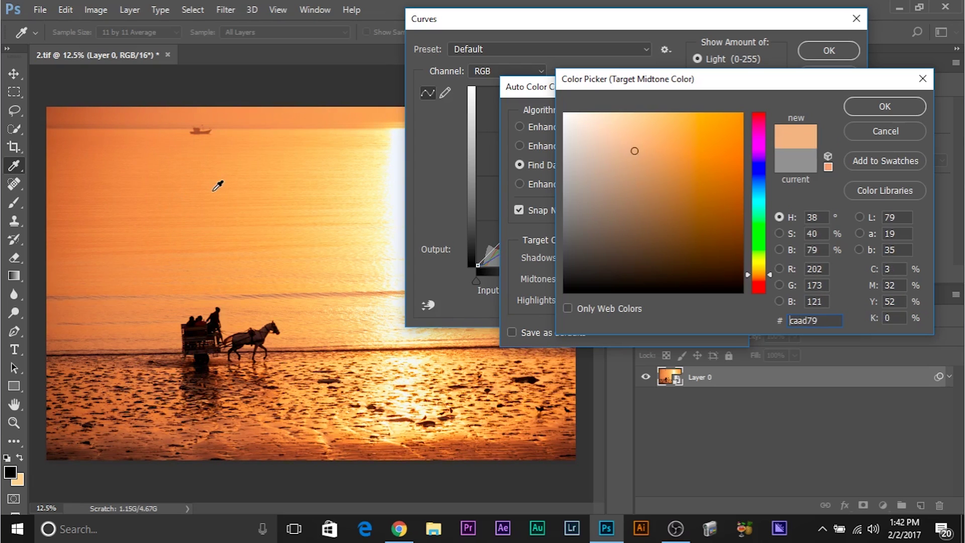
click(878, 106)
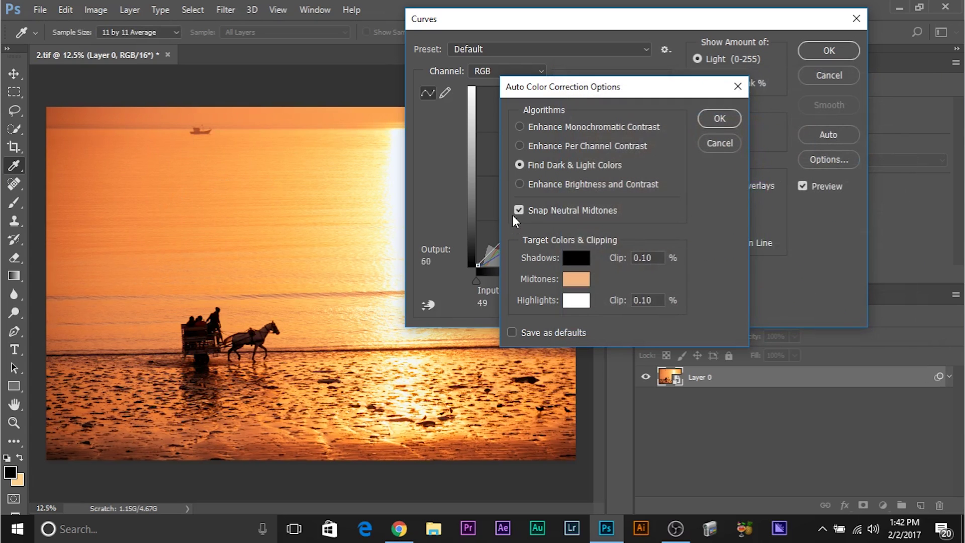
Step: Turn Snap Neutral Midtones off and back on to compare, leaving it enabled
click(519, 210)
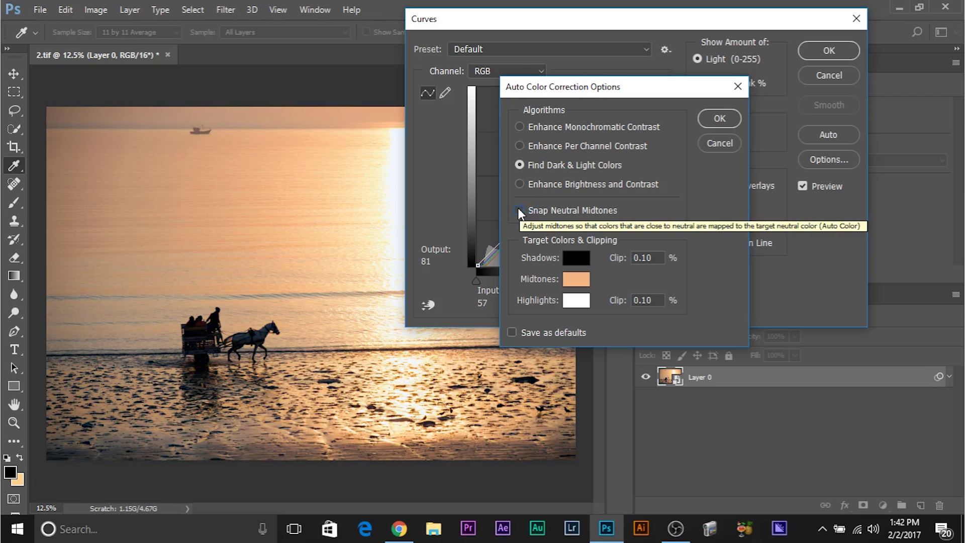
click(519, 209)
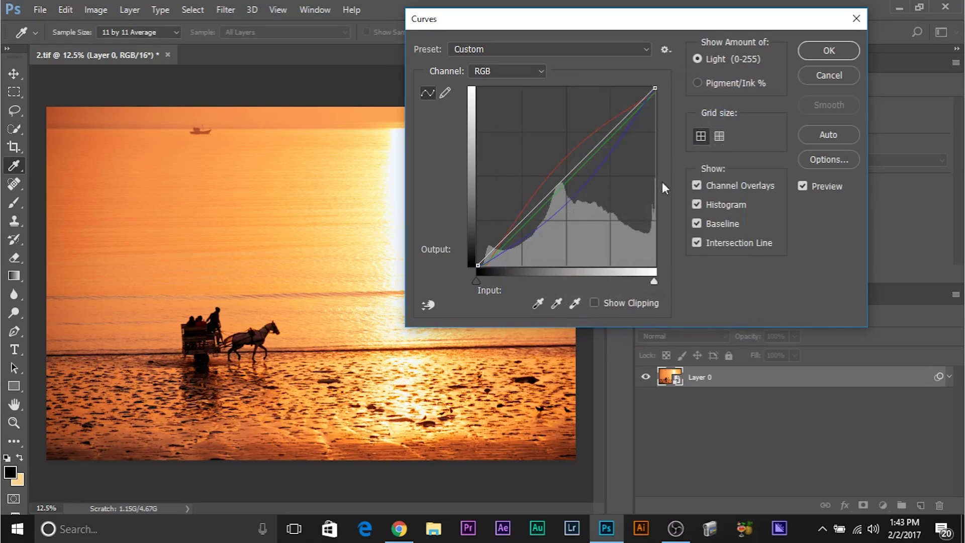
Step: Apply the orange Curves correction and decline saving the target colours as defaults
click(832, 50)
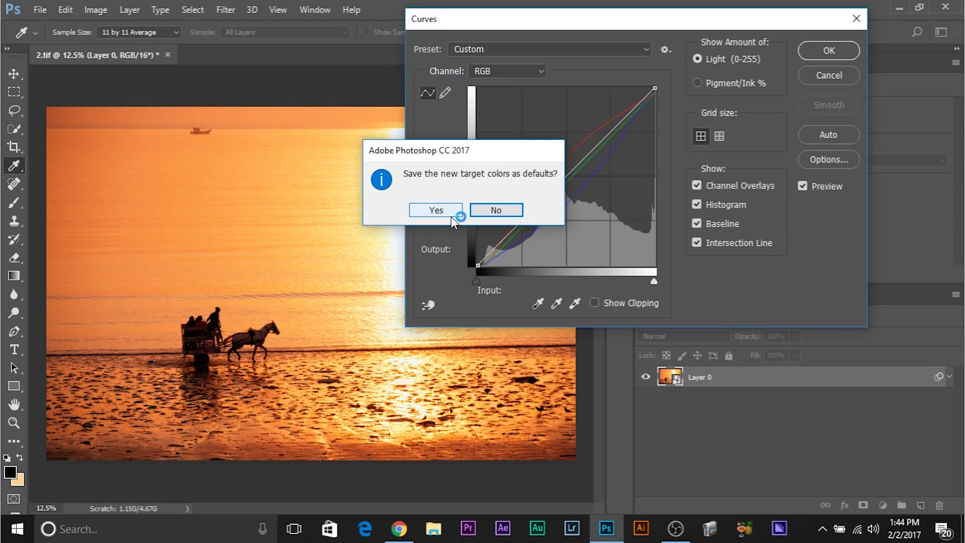
click(497, 211)
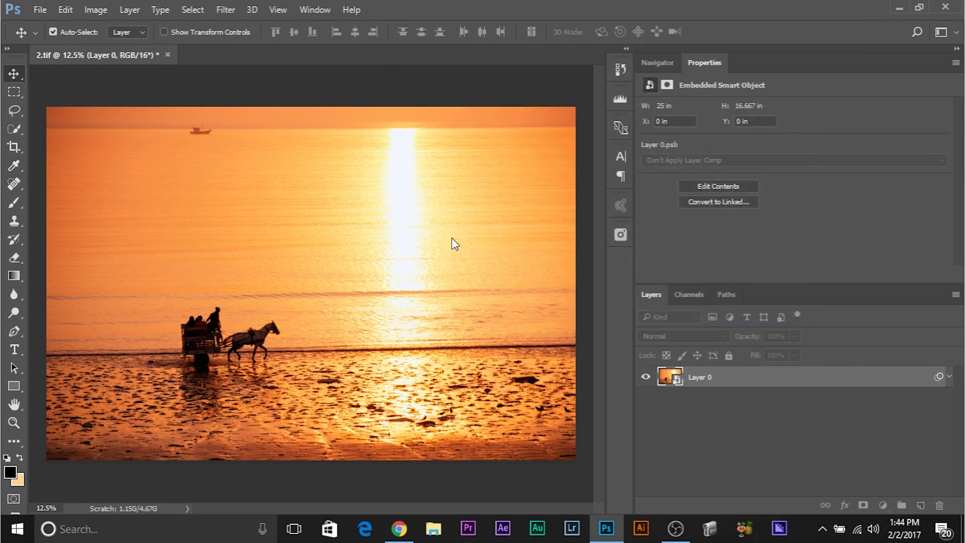